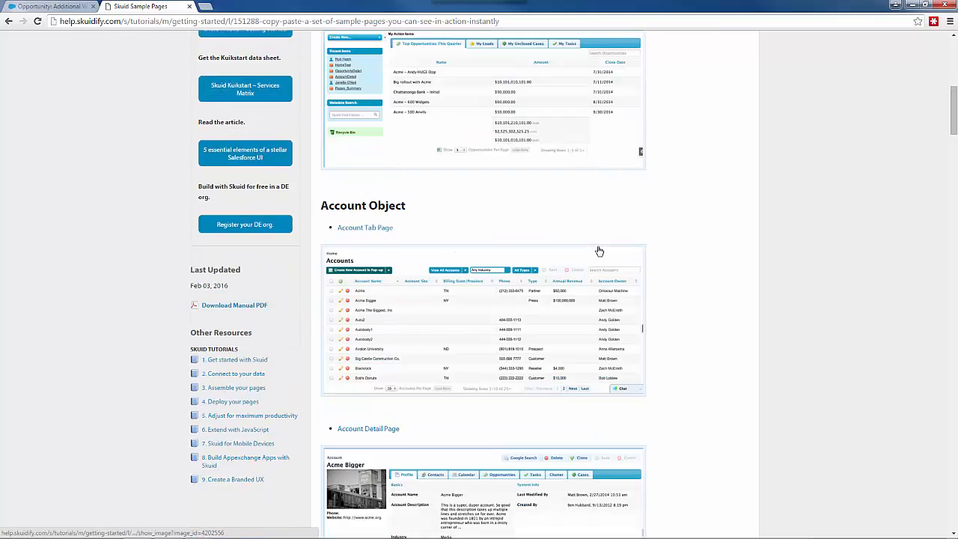
# - Look through the Skuid sample pages down to the Opportunity Object tab and detail pages, then close the help page
pyautogui.scroll(-12, 599, 250)
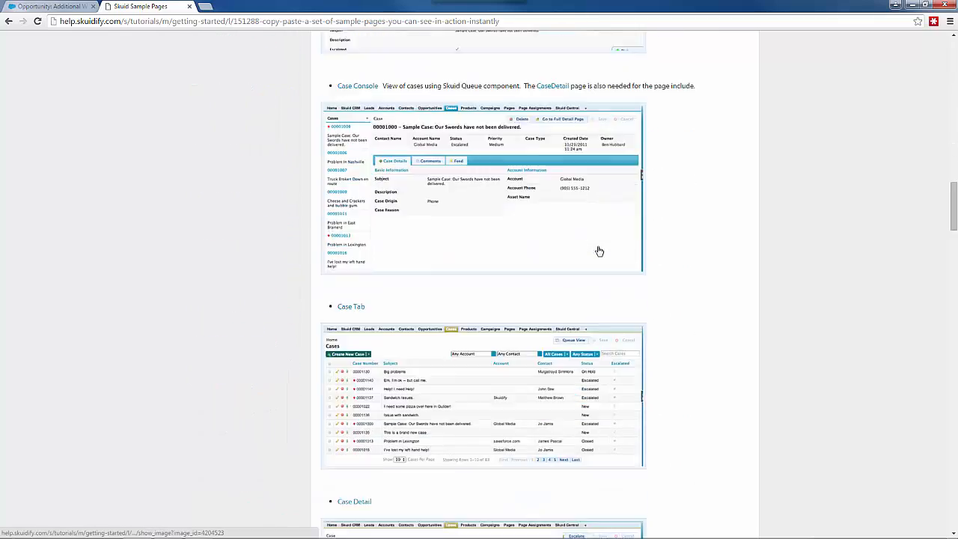
pyautogui.scroll(-13, 599, 251)
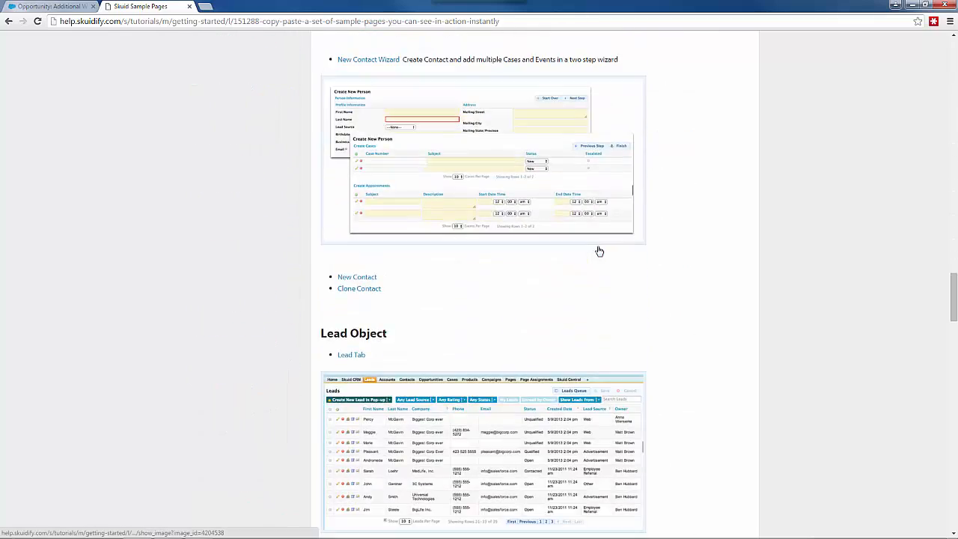
pyautogui.scroll(-2, 600, 251)
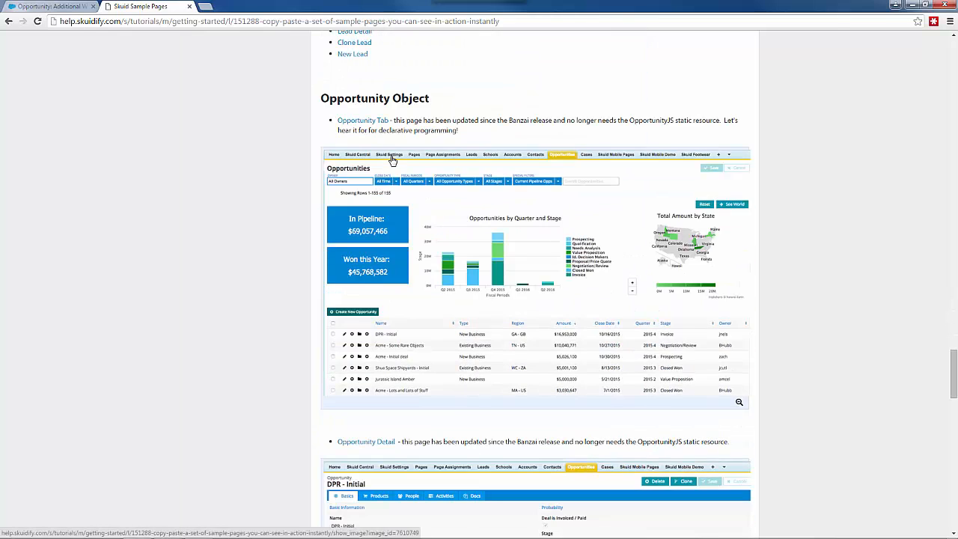
pyautogui.click(190, 7)
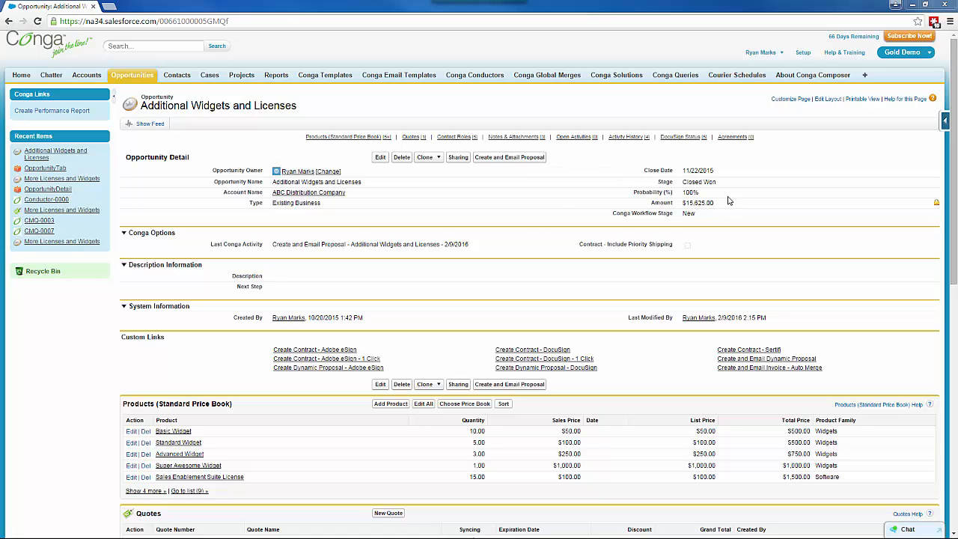
# - Switch to the Skuid app and open the OpportunityDetail page for composing
pyautogui.click(901, 54)
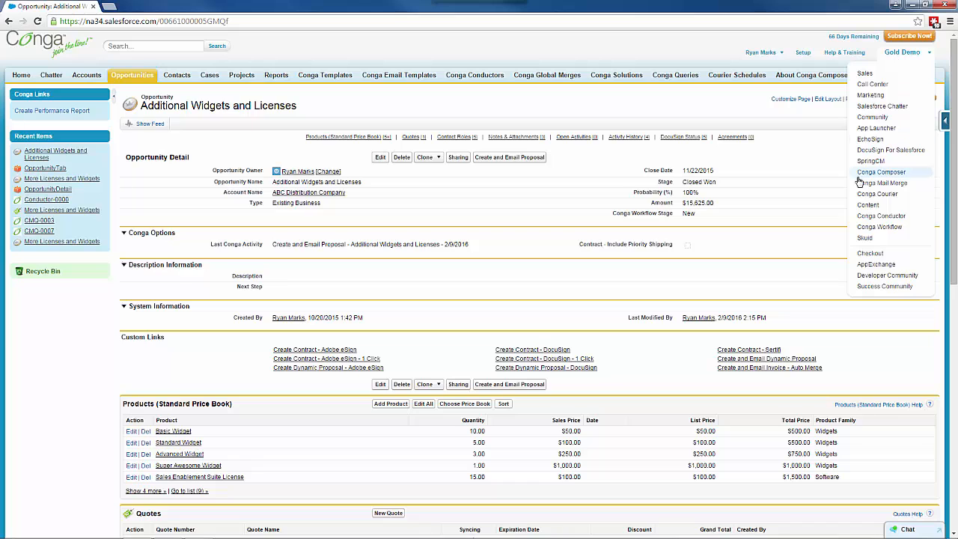
pyautogui.click(867, 238)
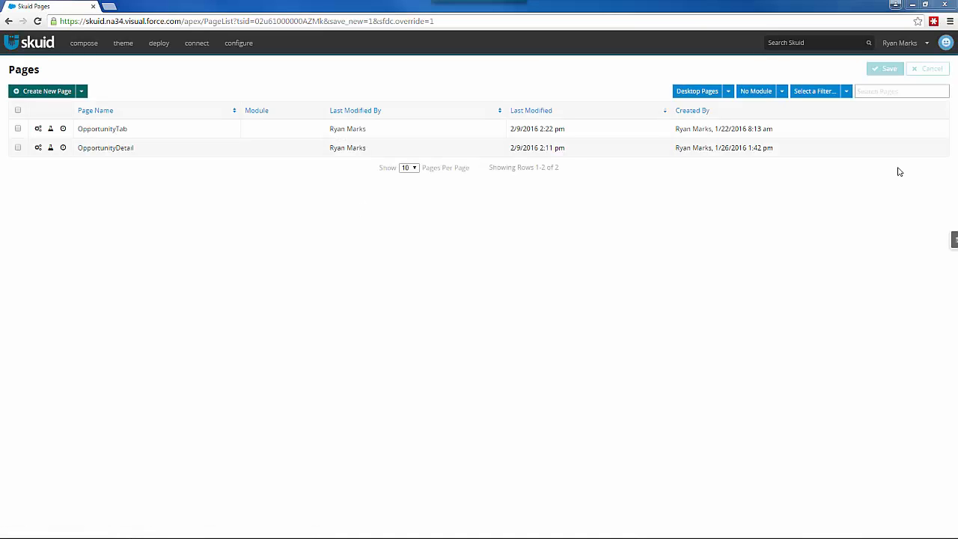
pyautogui.moveTo(73, 49)
pyautogui.click(106, 148)
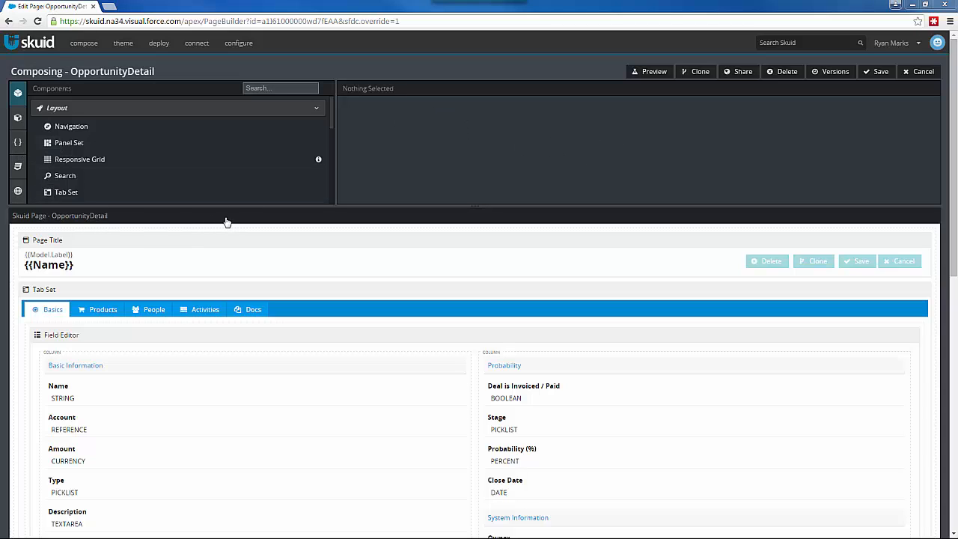
# - Add a new button to the Page Title component of the OpportunityDetail page
pyautogui.click(135, 245)
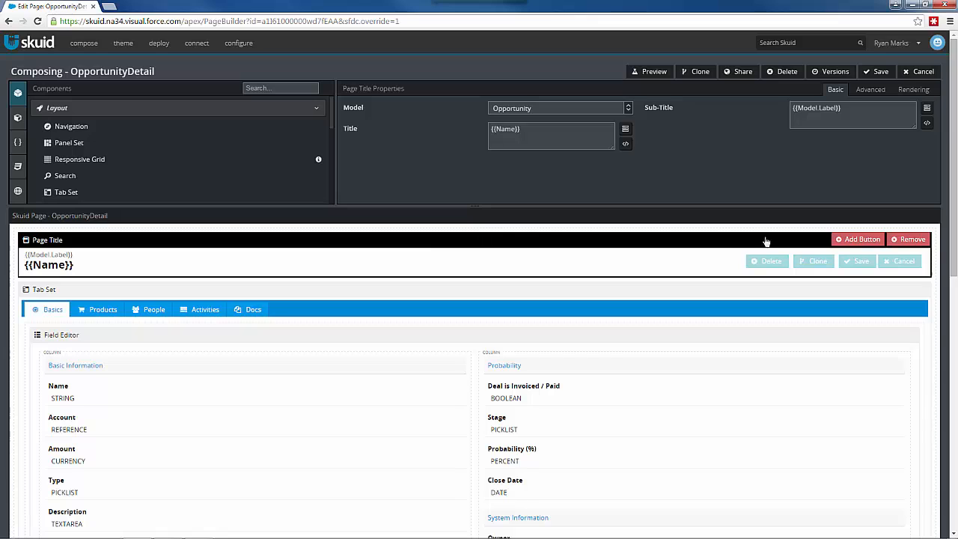
pyautogui.click(848, 241)
pyautogui.click(894, 267)
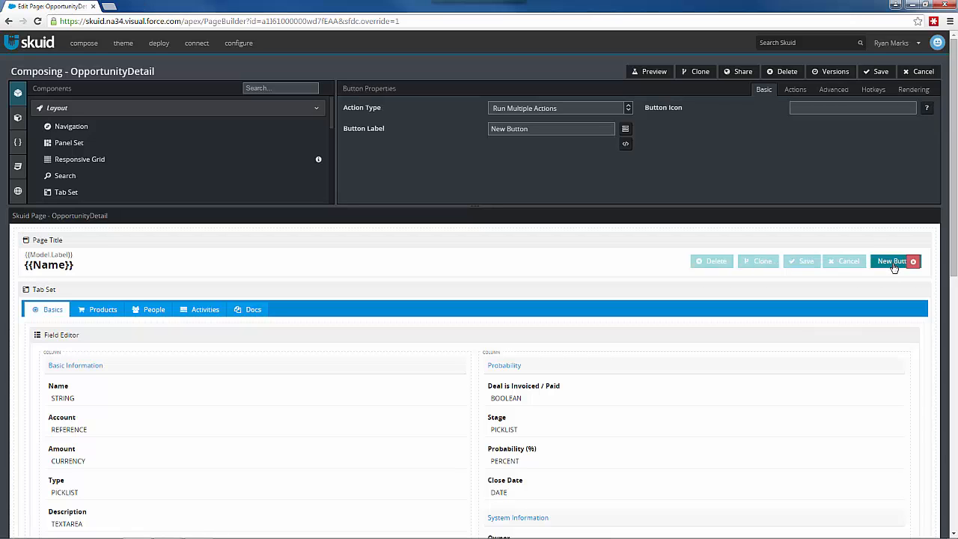
# - Set the new button's action type to Custom: SF Button/Link and link it to Create and Email Proposal
pyautogui.click(540, 108)
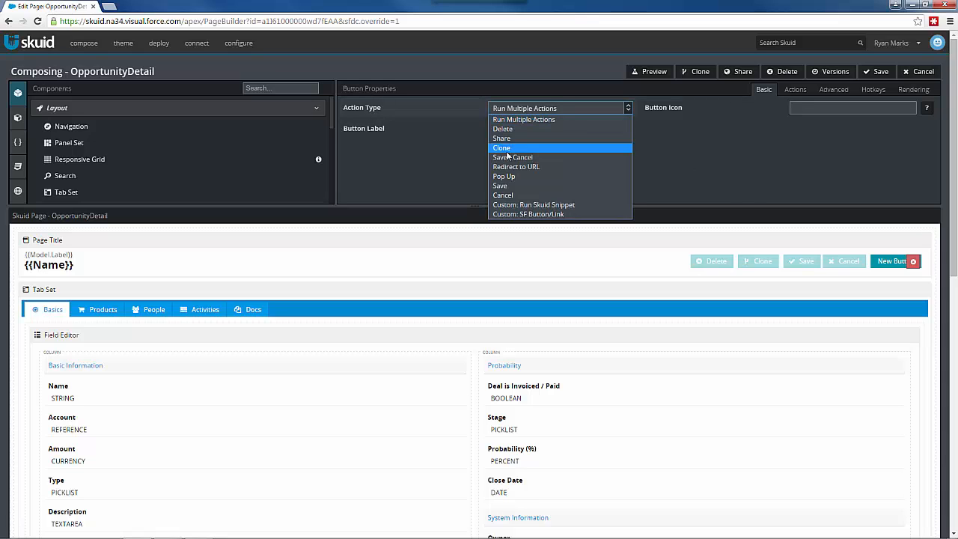
pyautogui.click(522, 215)
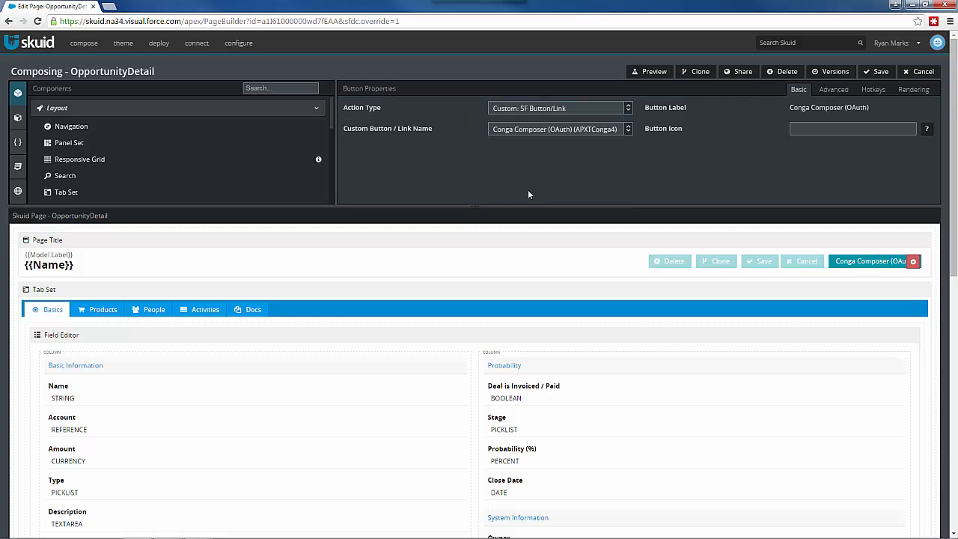
pyautogui.click(509, 130)
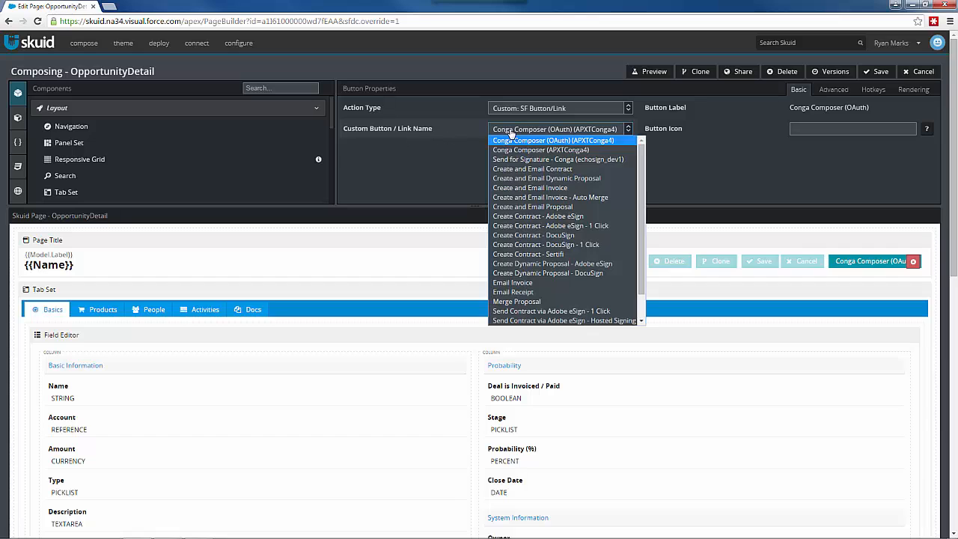
pyautogui.click(529, 208)
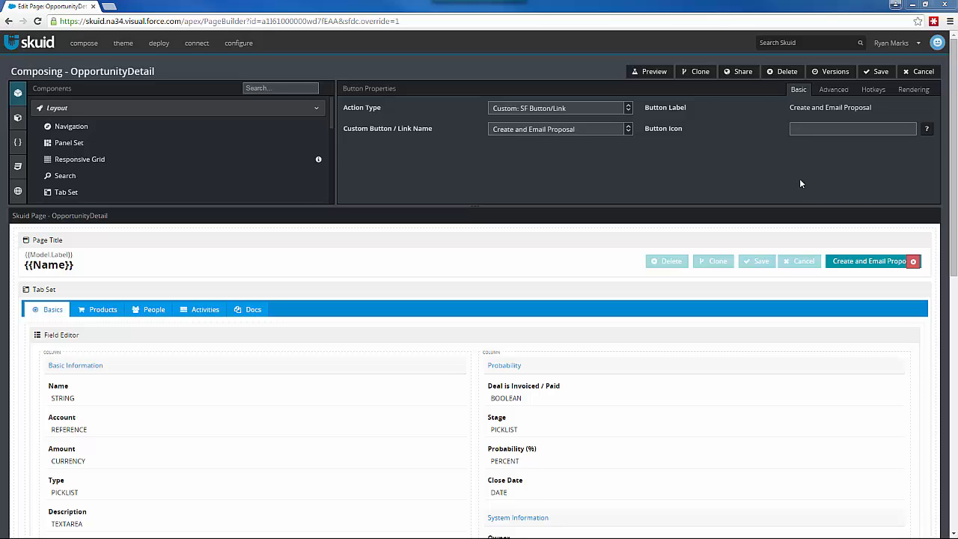
# - Give the Create and Email Proposal button the dollar icon and save the OpportunityDetail page
pyautogui.click(927, 128)
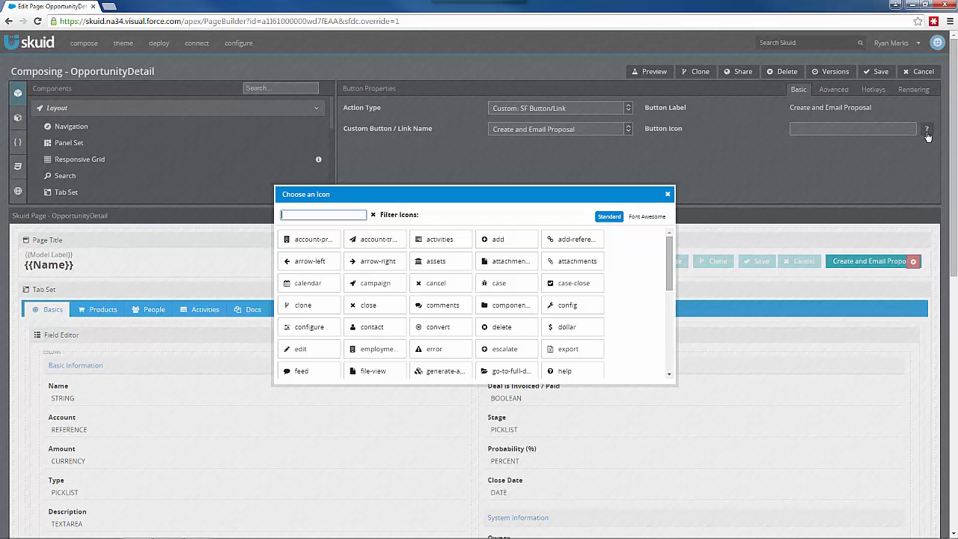
pyautogui.click(562, 334)
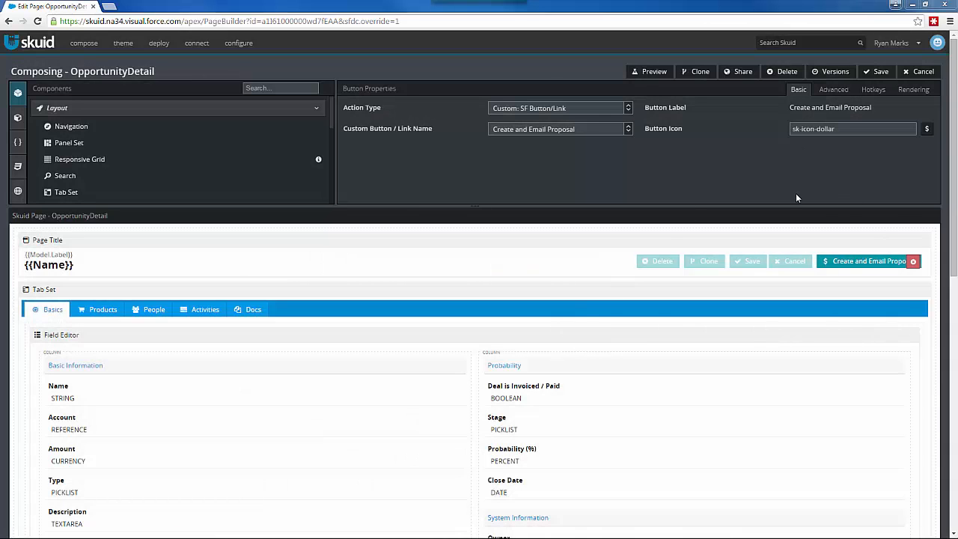
pyautogui.click(878, 73)
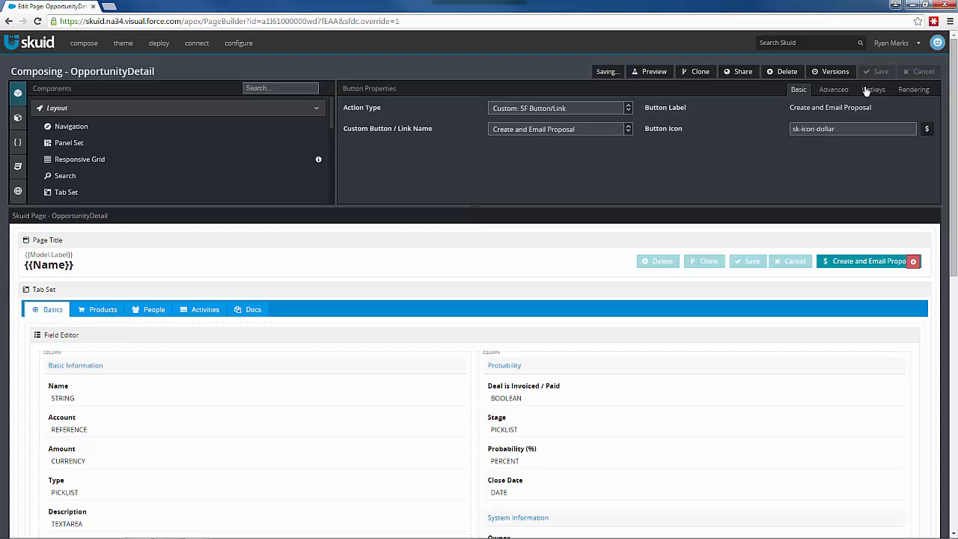
# - Preview the OpportunityDetail page using the second Additional Widgets and Licenses opportunity as the sample record
pyautogui.click(654, 73)
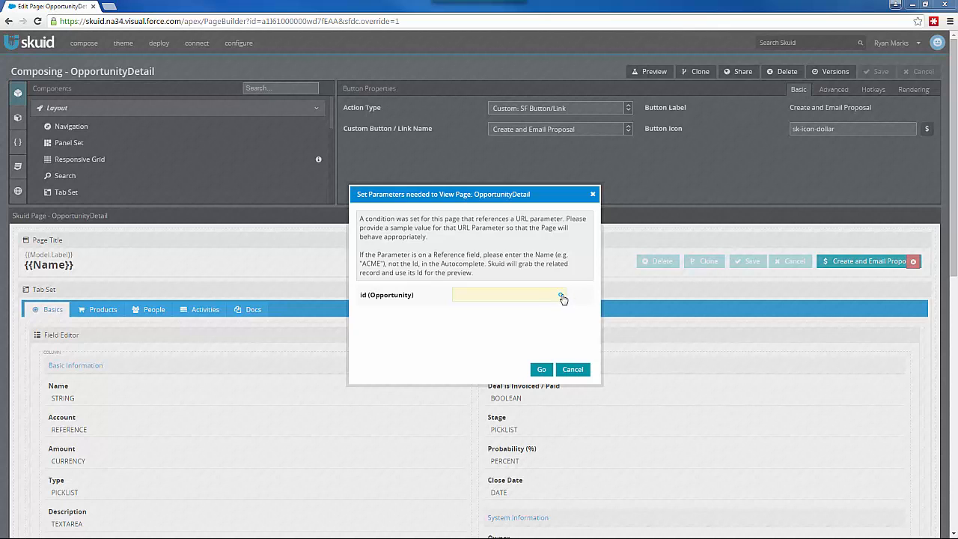
pyautogui.click(561, 296)
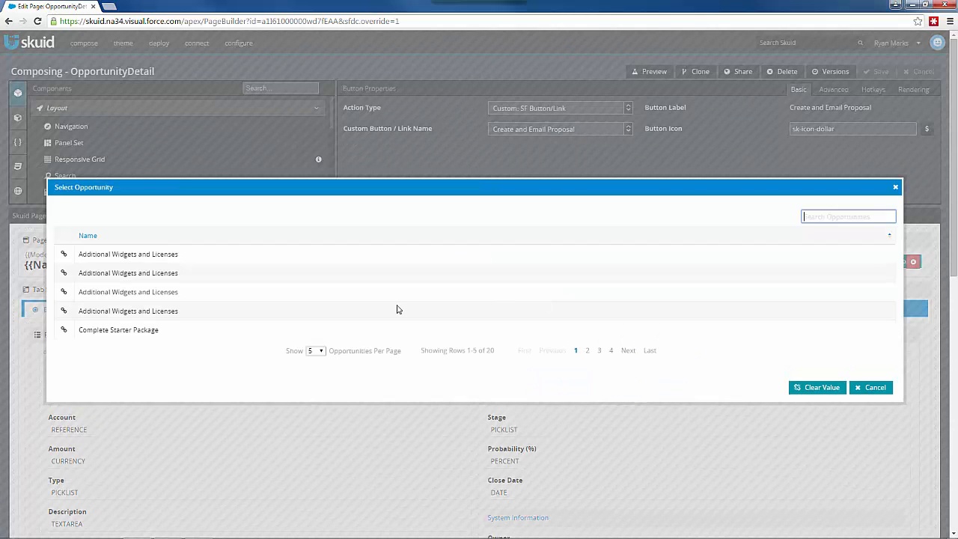
pyautogui.click(66, 274)
pyautogui.click(544, 372)
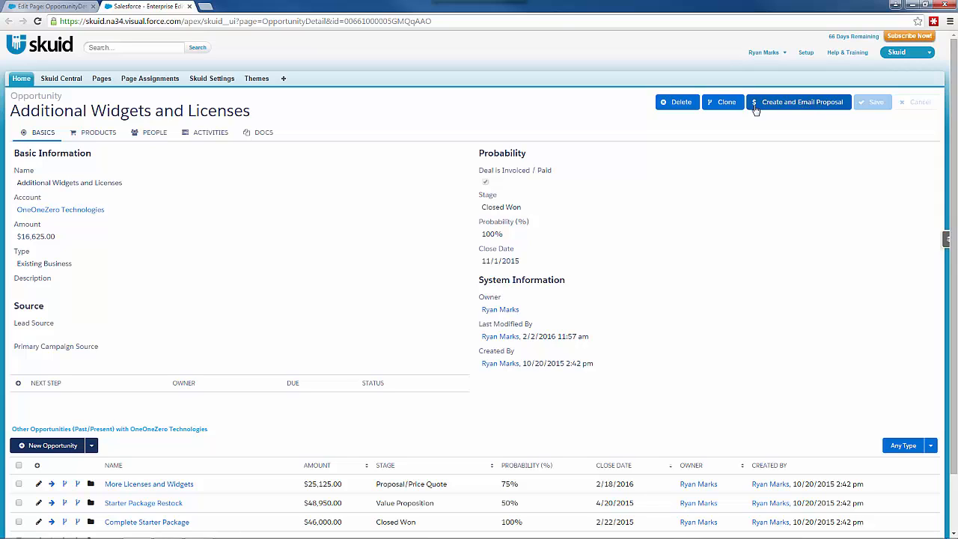
# - Run Create and Email Proposal from the previewed opportunity, merge and send the proposal e-mail, then close the preview
pyautogui.click(807, 111)
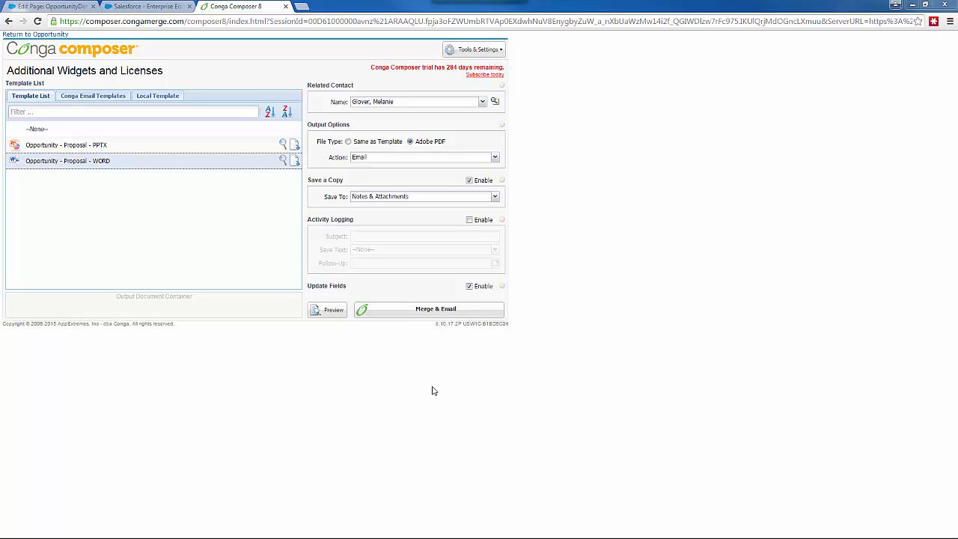
pyautogui.click(411, 315)
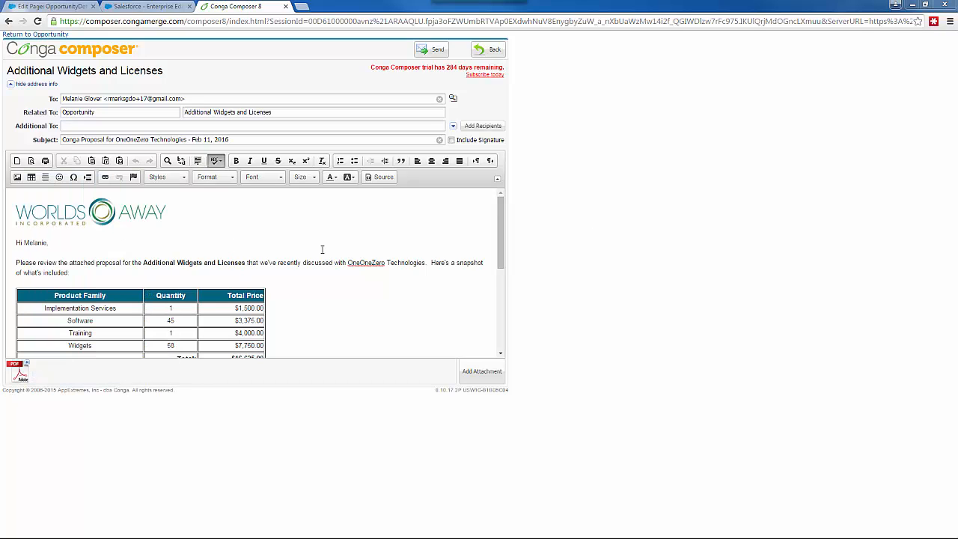
pyautogui.scroll(-5, 321, 255)
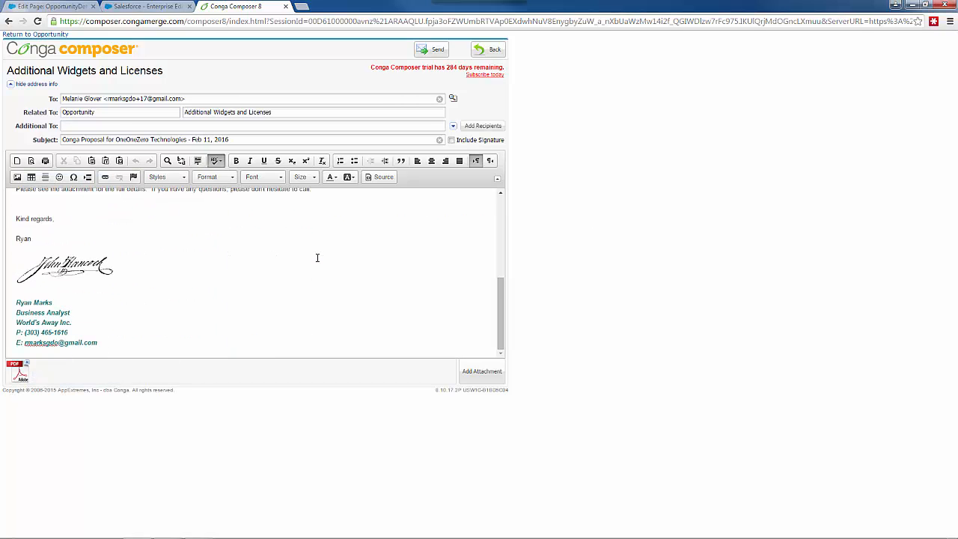
pyautogui.click(429, 50)
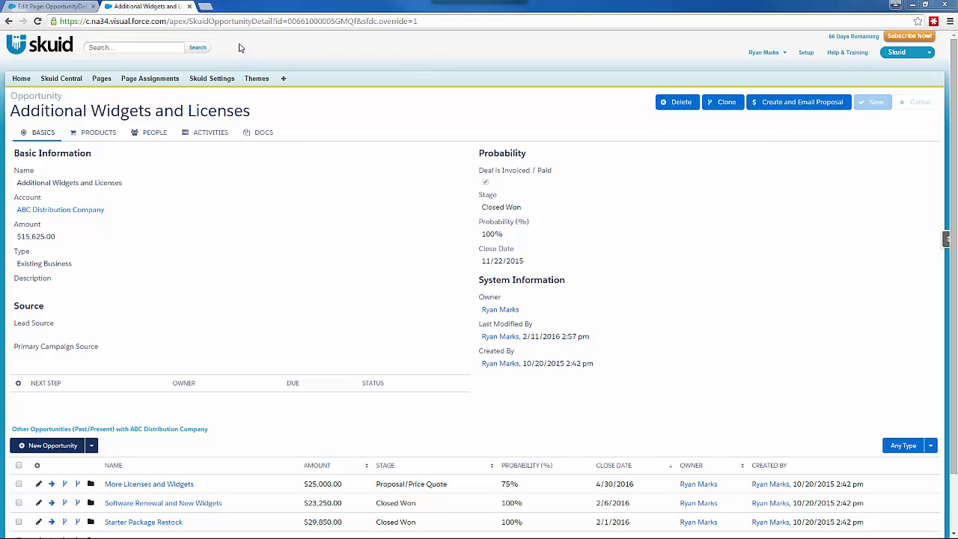
pyautogui.click(191, 7)
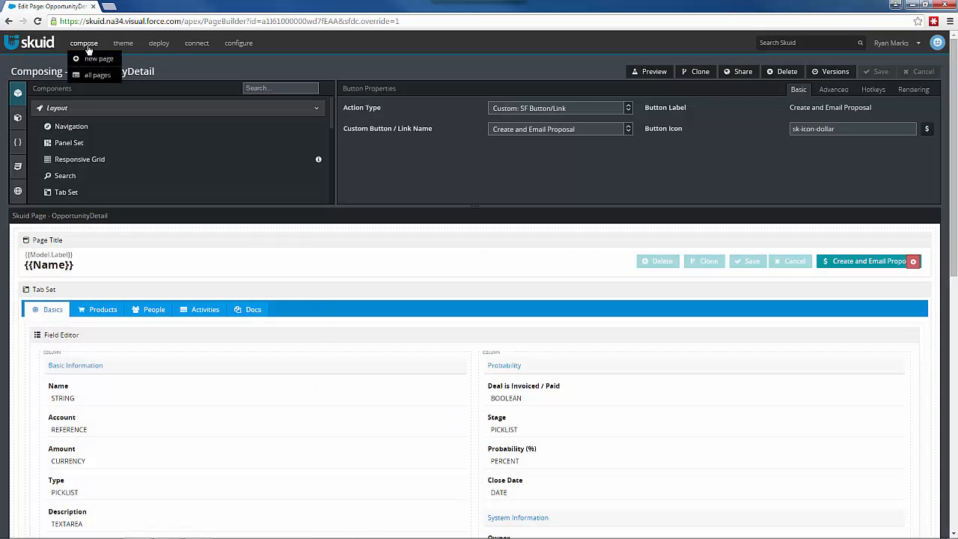
# - Return to the list of all Skuid pages and open the OpportunityTab page for composing
pyautogui.moveTo(88, 53)
pyautogui.click(98, 78)
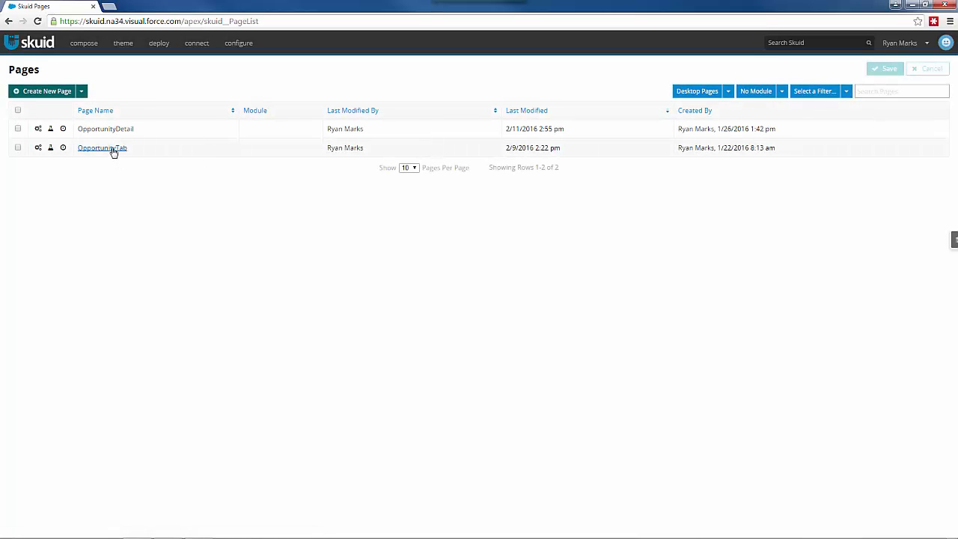
pyautogui.click(113, 151)
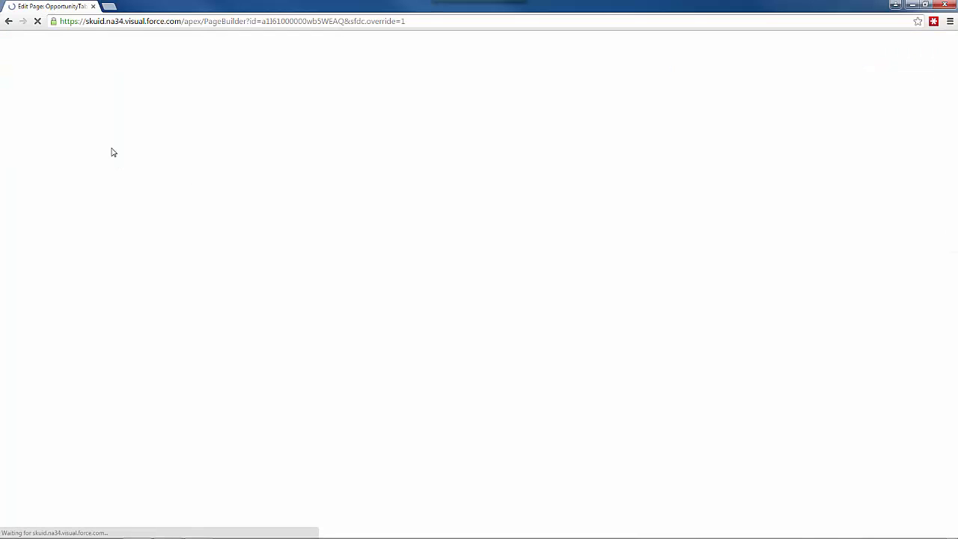
# - Examine the opportunities Table at the end of the OpportunityTab page, including its properties and row, global and mass actions
pyautogui.scroll(-10, 172, 307)
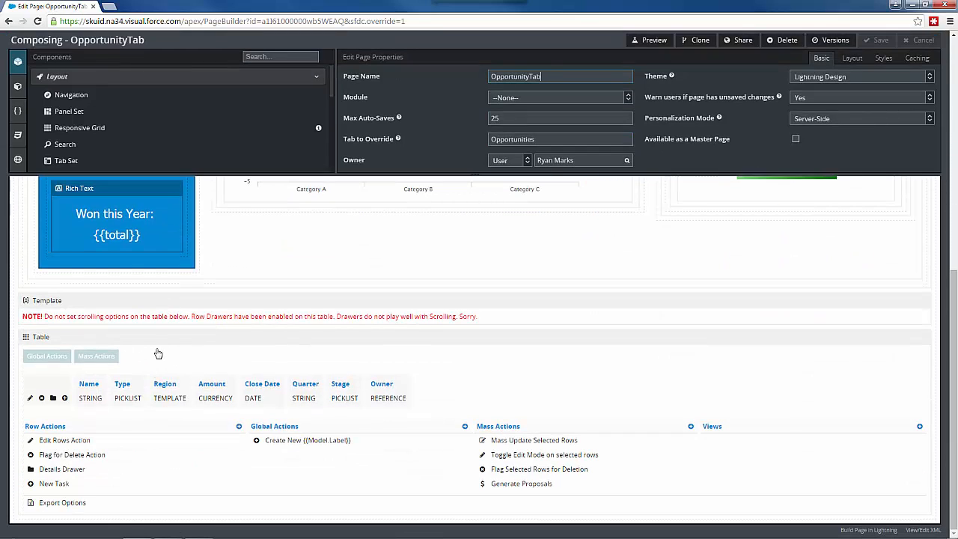
pyautogui.click(163, 343)
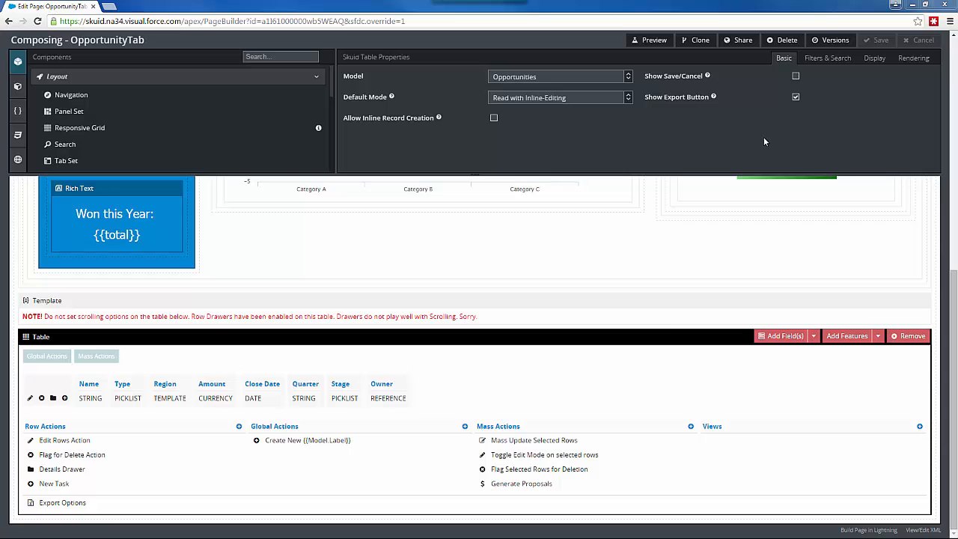
pyautogui.scroll(3, 798, 139)
pyautogui.scroll(3, 798, 139)
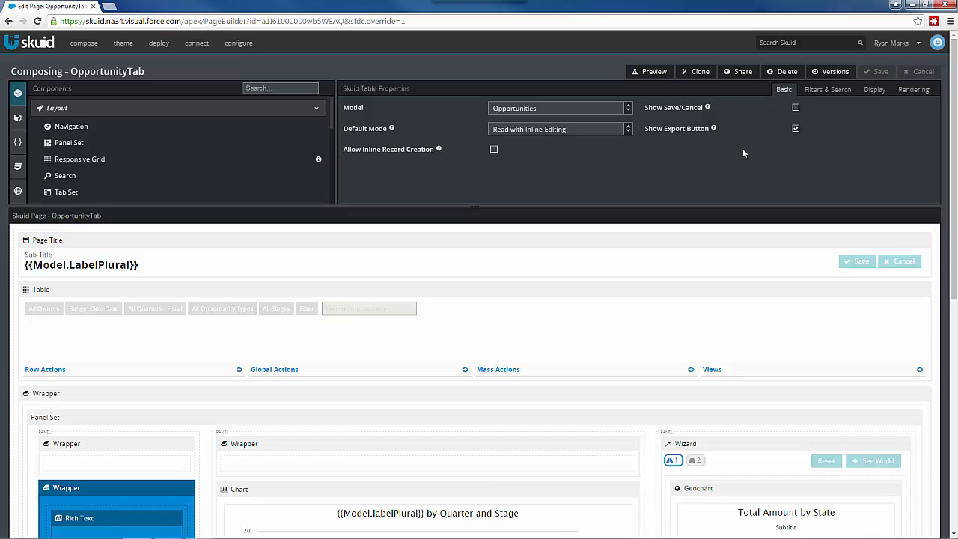
# - Switch to the Gold Demo app and open the Conga Workflow Formula Builder from the complete list of tabs
pyautogui.click(885, 45)
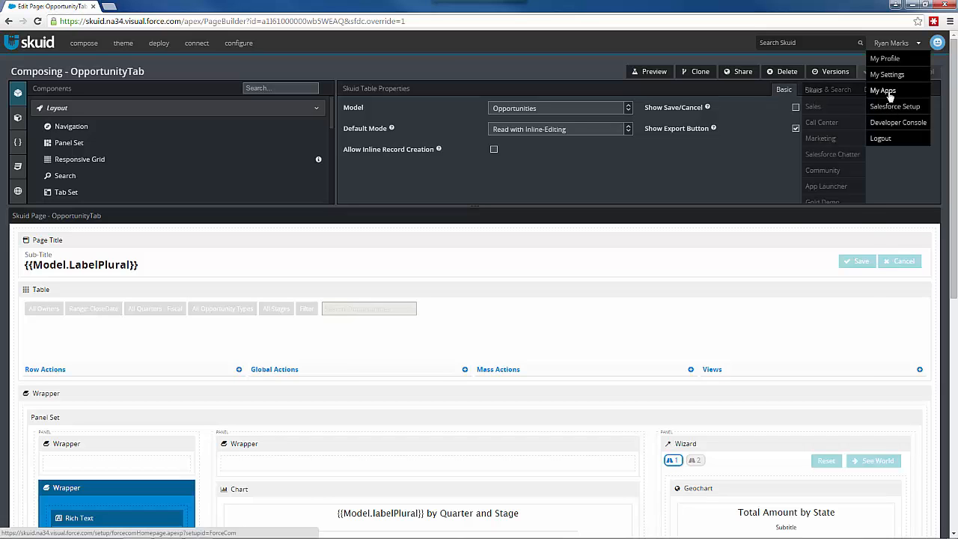
pyautogui.moveTo(889, 95)
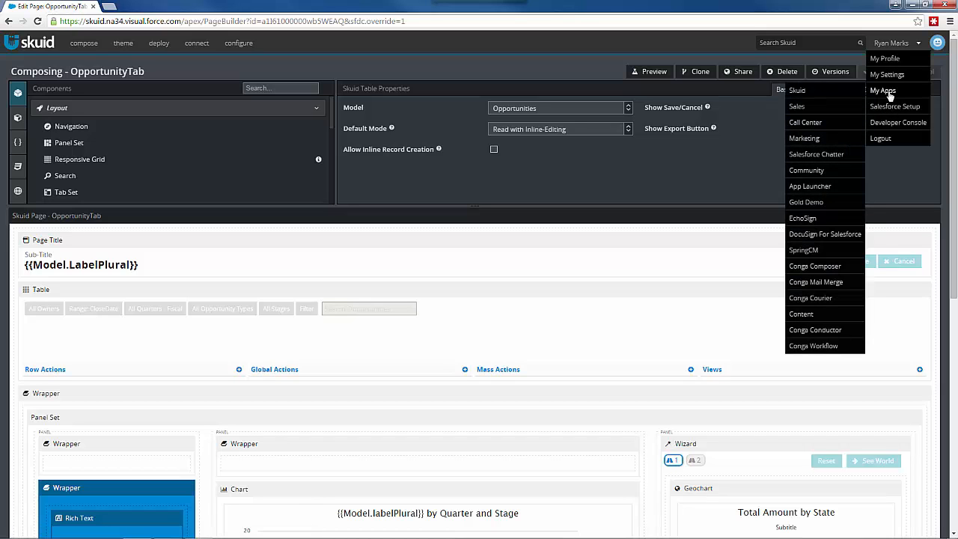
pyautogui.click(807, 201)
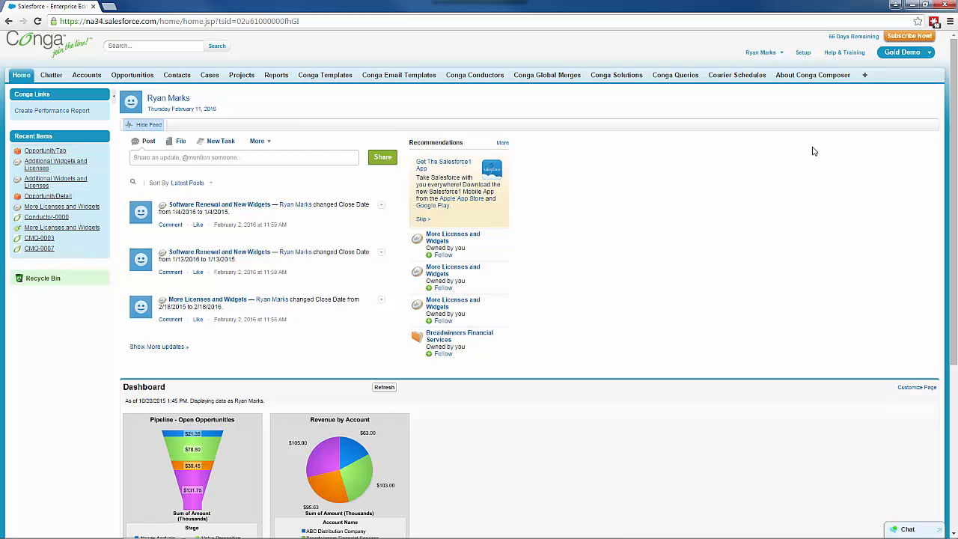
pyautogui.click(865, 76)
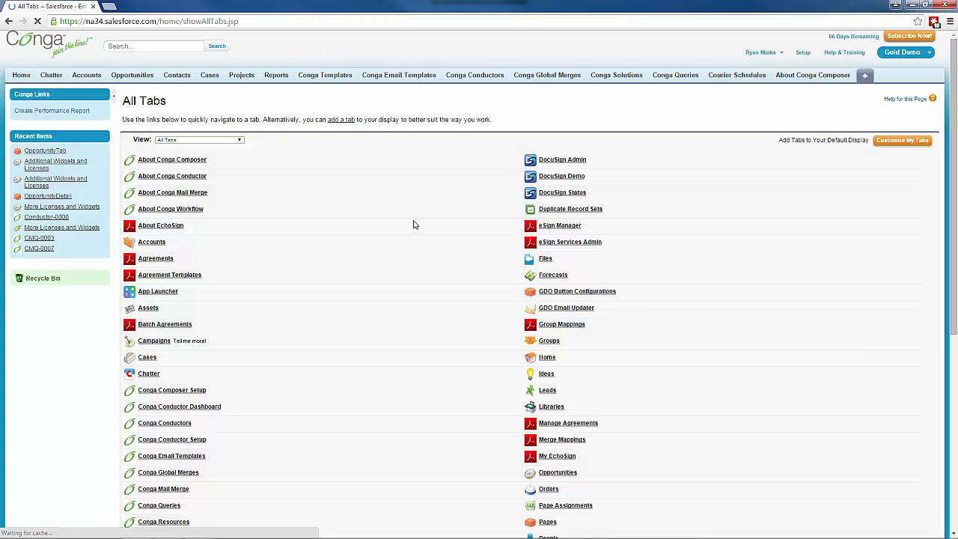
pyautogui.scroll(-4, 336, 294)
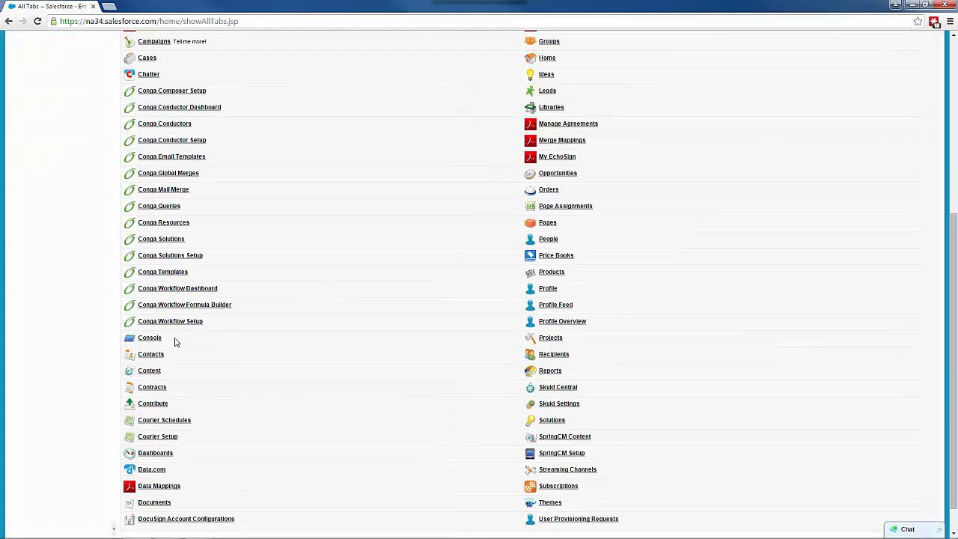
pyautogui.click(191, 306)
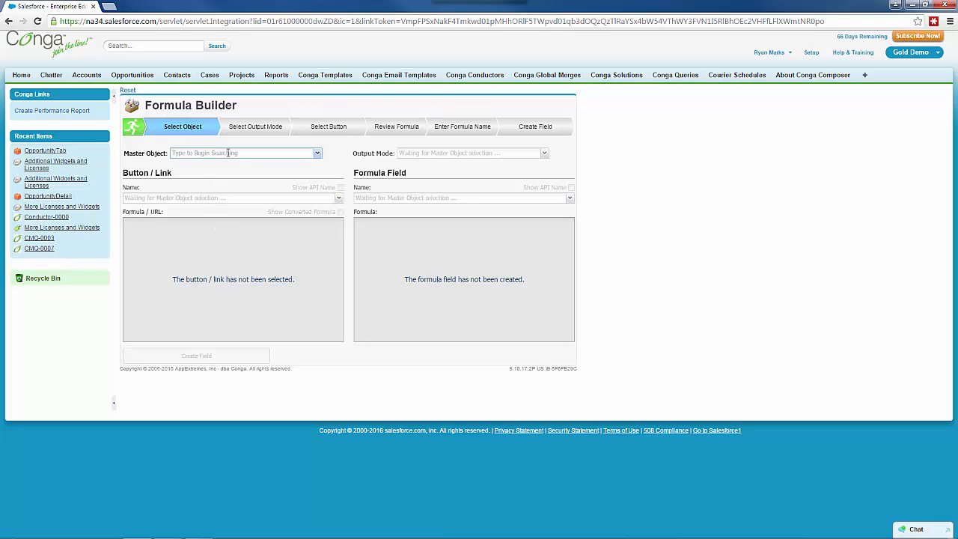
# - Choose Opportunity as the Formula Builder's master object and Create and Email Proposal as its source button
pyautogui.write('op')
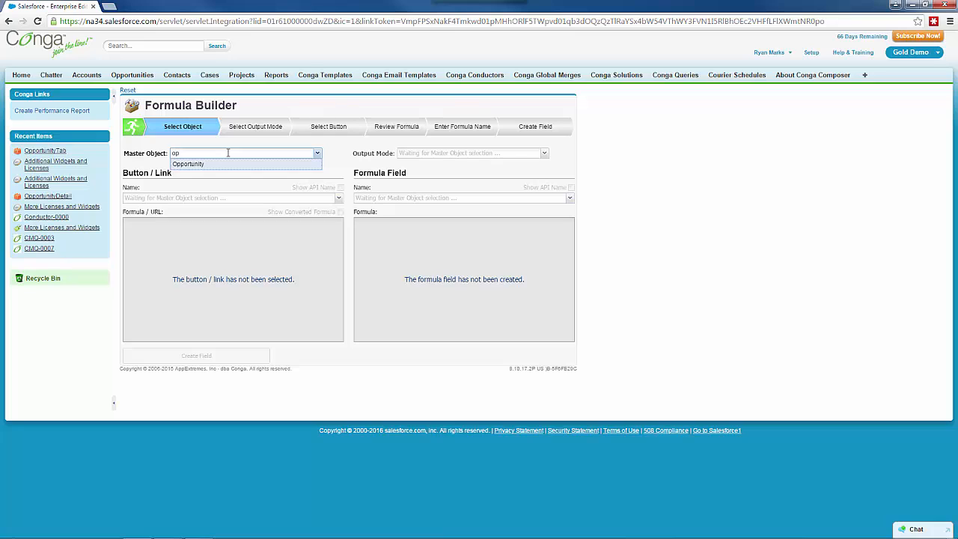
pyautogui.click(222, 165)
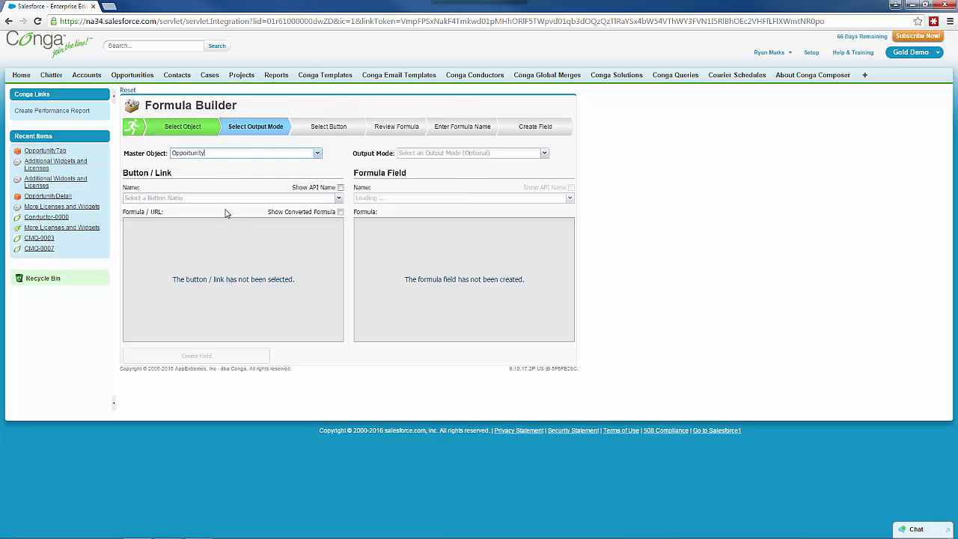
pyautogui.click(224, 198)
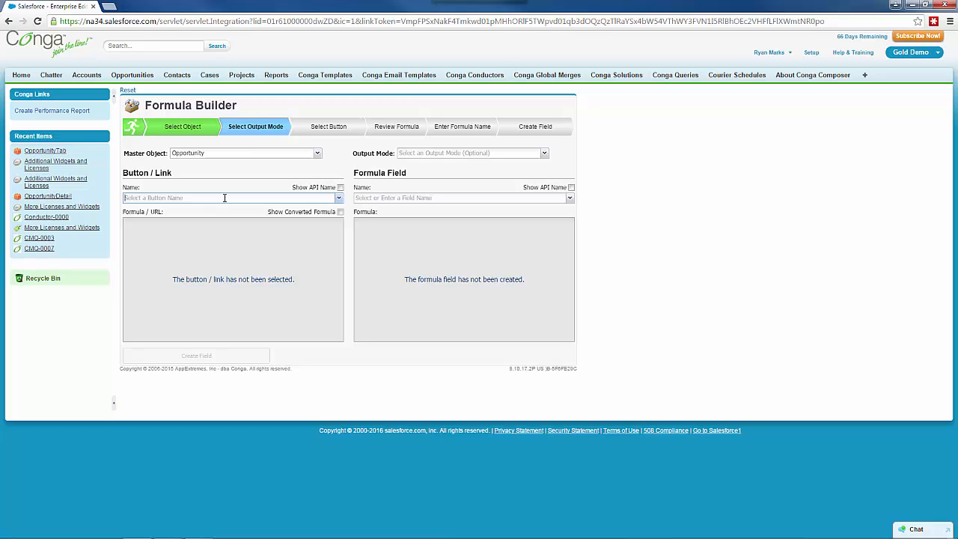
pyautogui.write('Create and Email Contract')
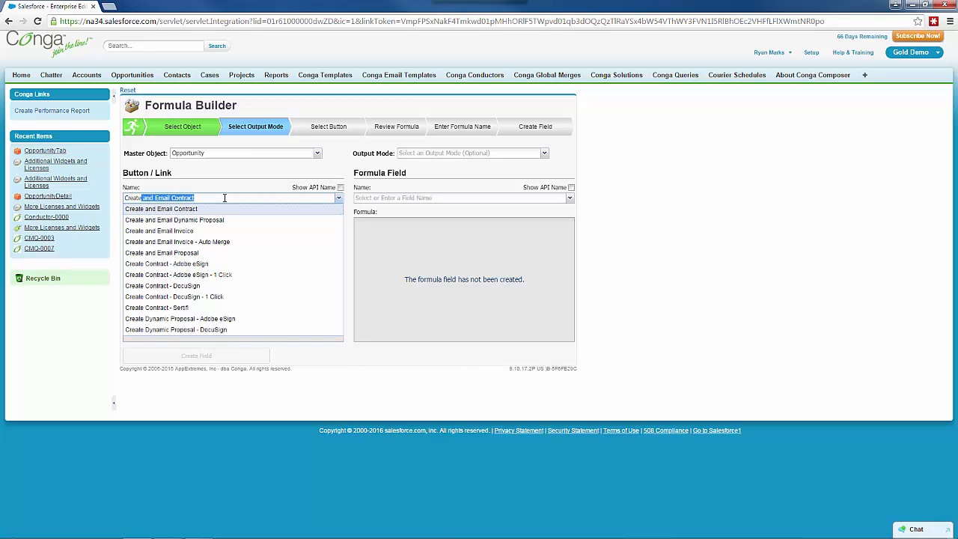
pyautogui.click(188, 253)
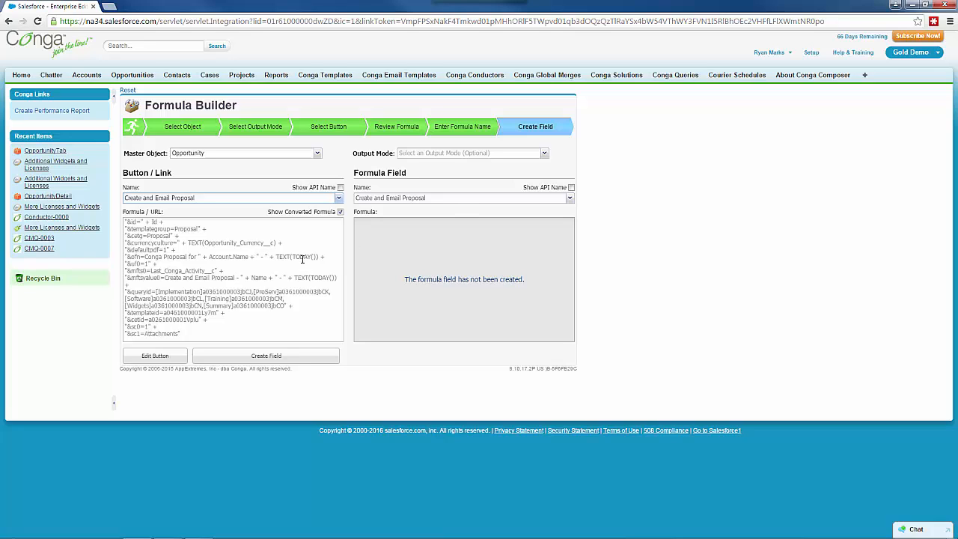
# - Name the formula field Composer Row Action and create it with the output mode Attach to Master Record
pyautogui.tripleClick(446, 200)
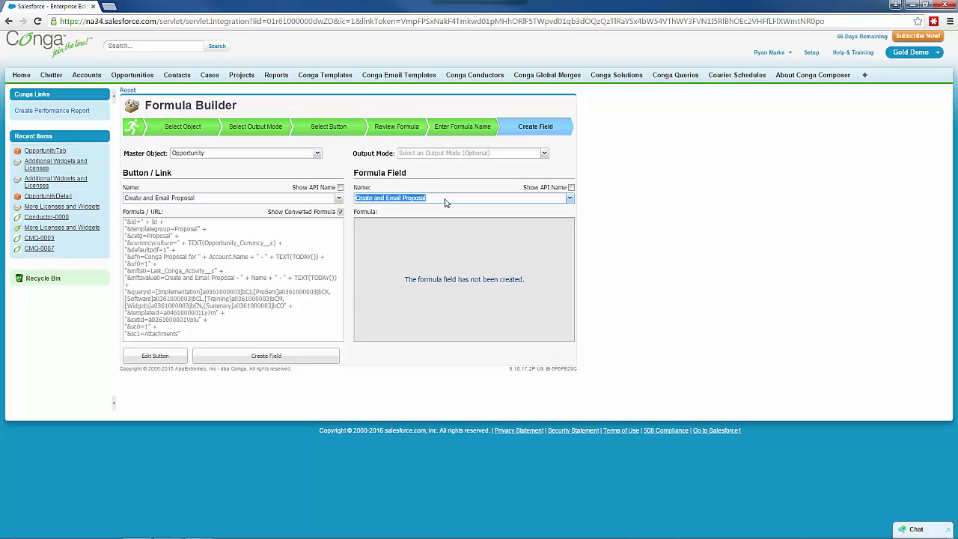
pyautogui.write('Composer ')
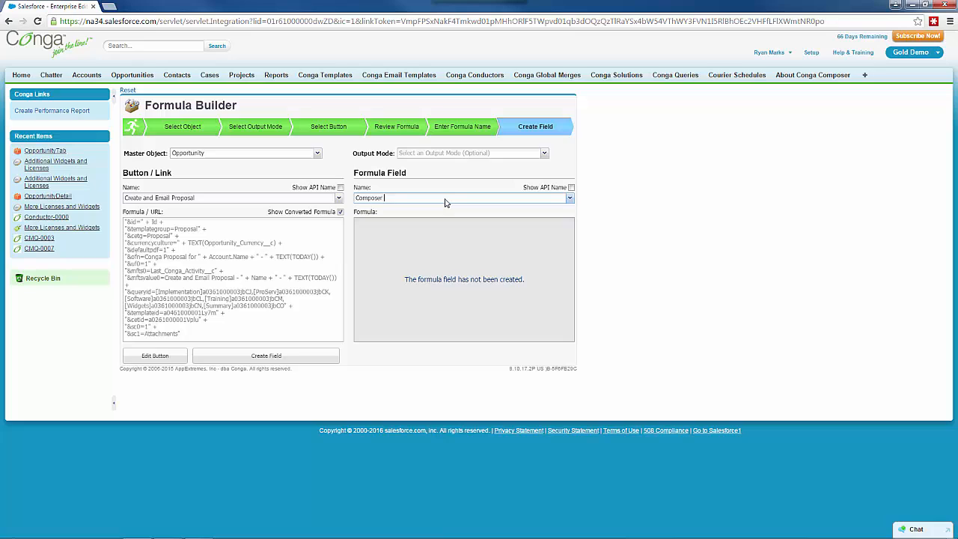
pyautogui.write('Row Action')
pyautogui.click(216, 357)
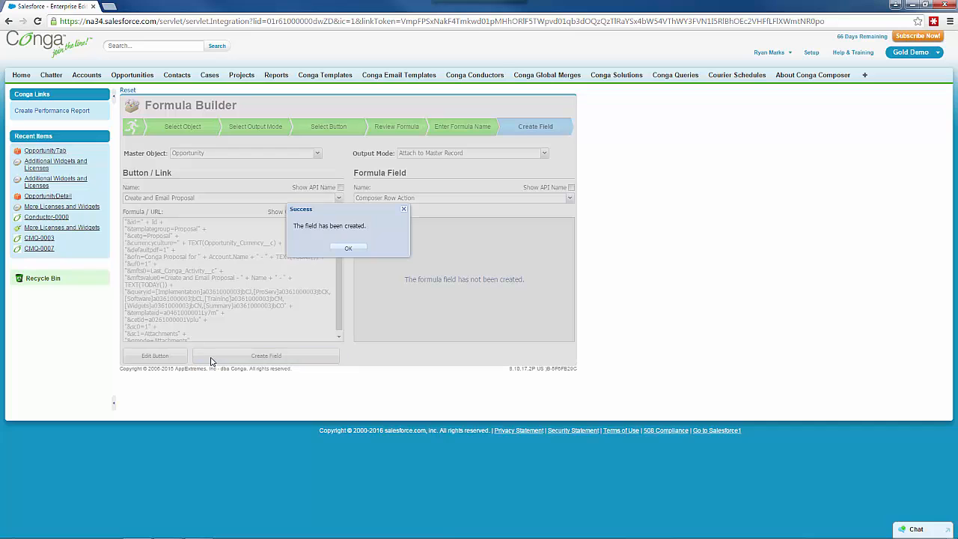
pyautogui.click(346, 249)
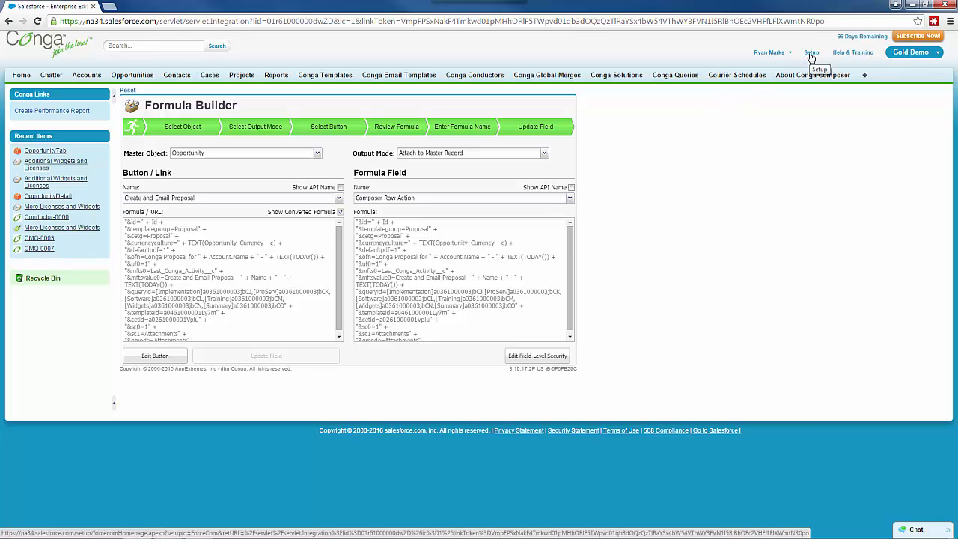
# - Open the Composer Row Action custom field's definition from the Opportunity fields in Setup
pyautogui.click(811, 56)
pyautogui.scroll(-2, 53, 379)
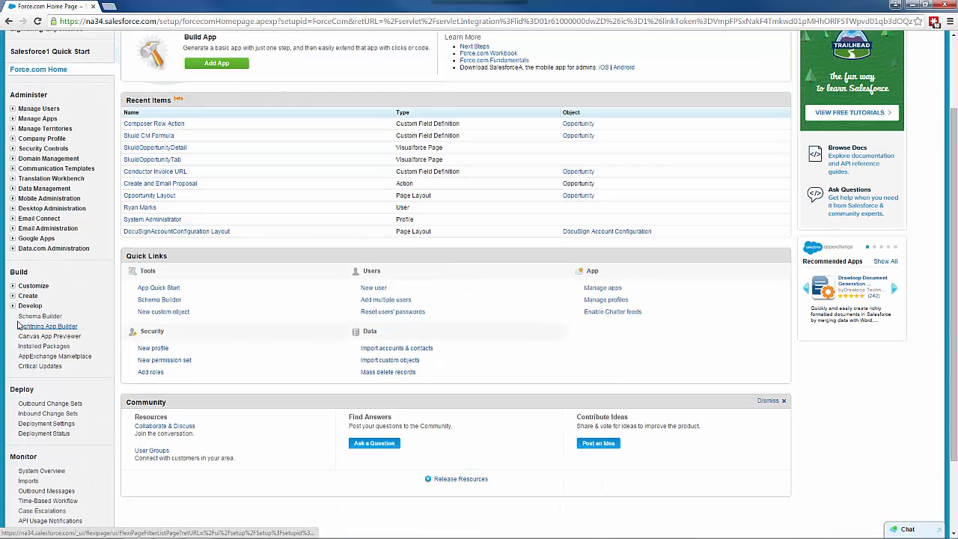
pyautogui.click(12, 286)
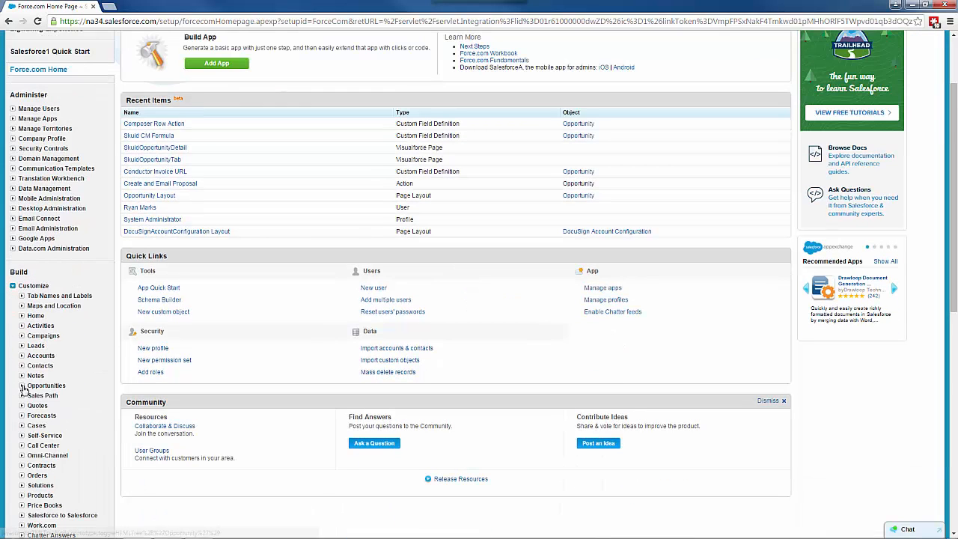
pyautogui.click(20, 385)
pyautogui.scroll(-1, 15, 387)
pyautogui.click(45, 348)
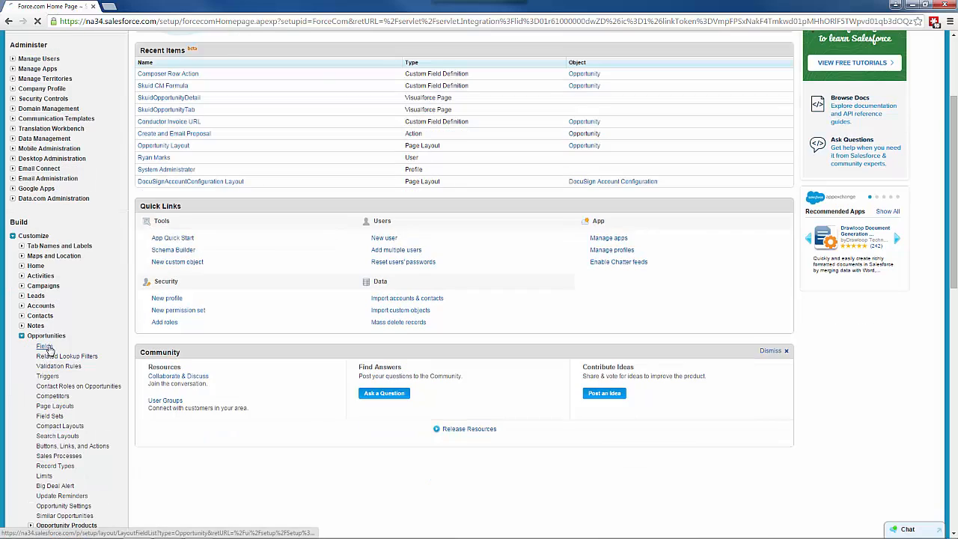
pyautogui.scroll(-5, 214, 337)
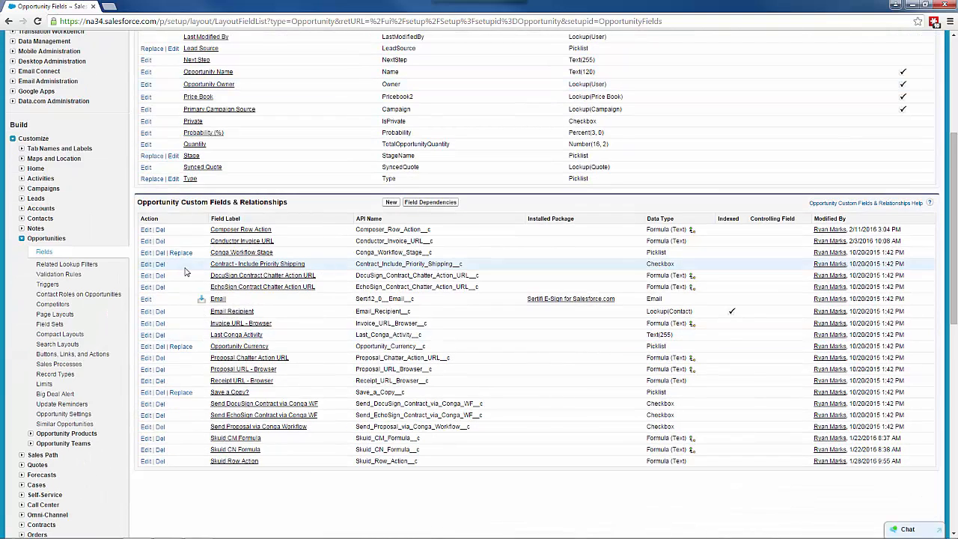
pyautogui.click(224, 230)
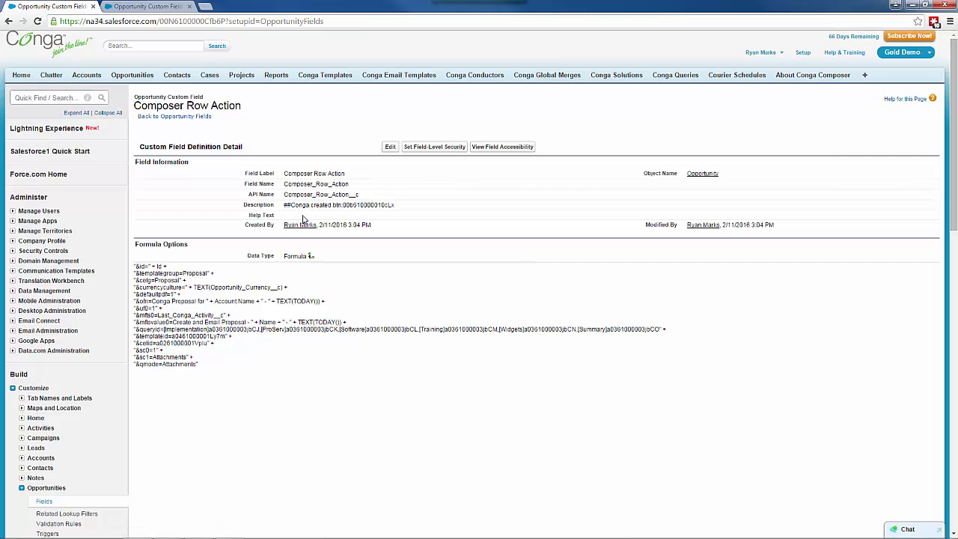
pyautogui.click(390, 147)
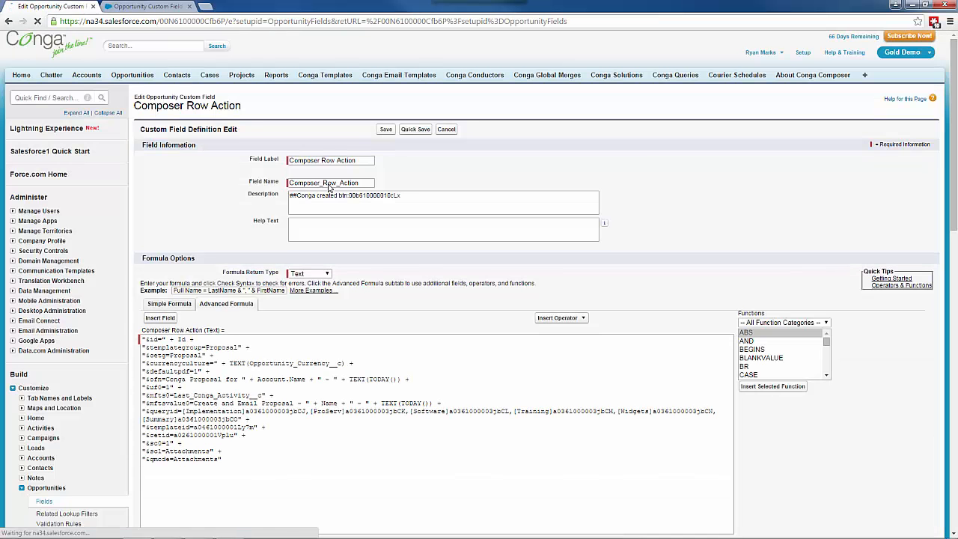
pyautogui.click(143, 340)
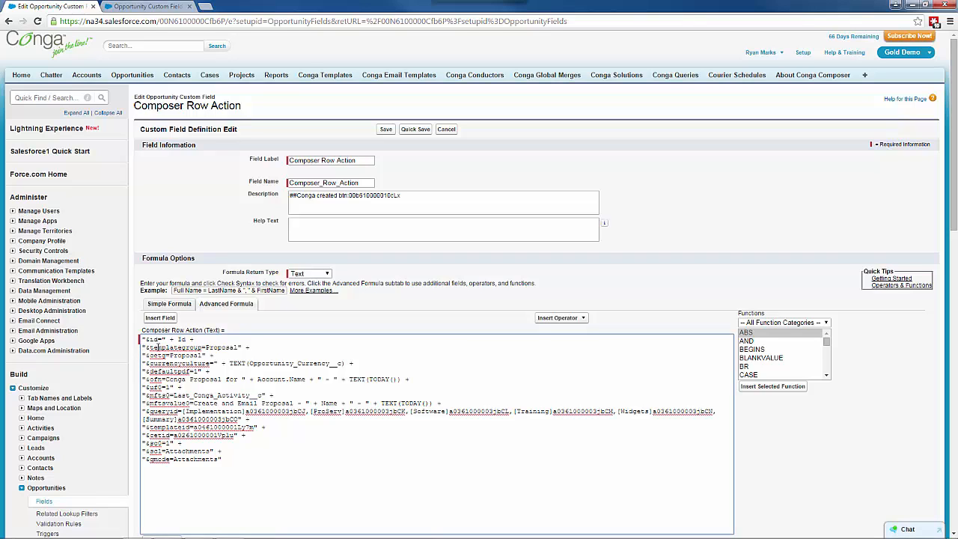
pyautogui.press('Return')
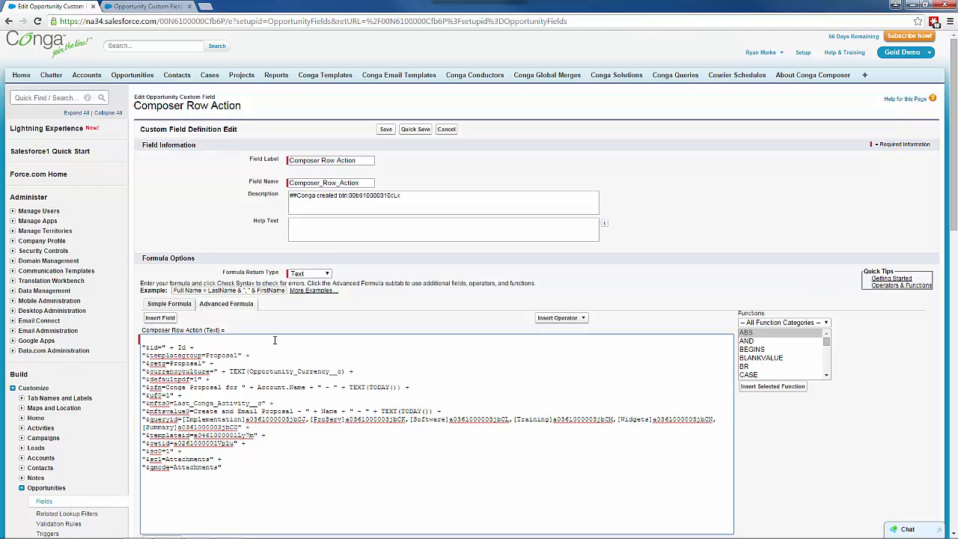
pyautogui.write('"https://composer.congamerge.com?SessionId=" & $Api.Session_ID & "&ServerUrl=" & $Api.Partner_Server_URL_310 &')
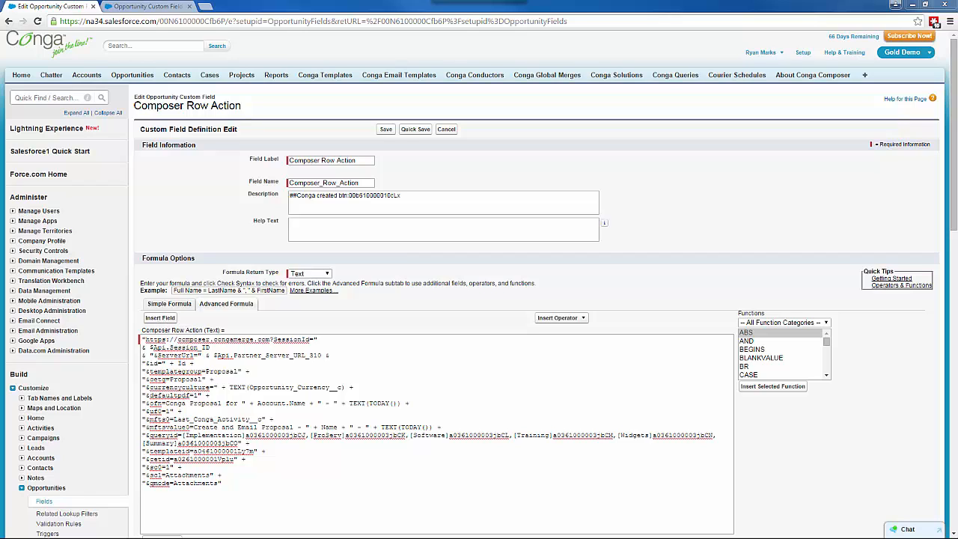
pyautogui.click(387, 130)
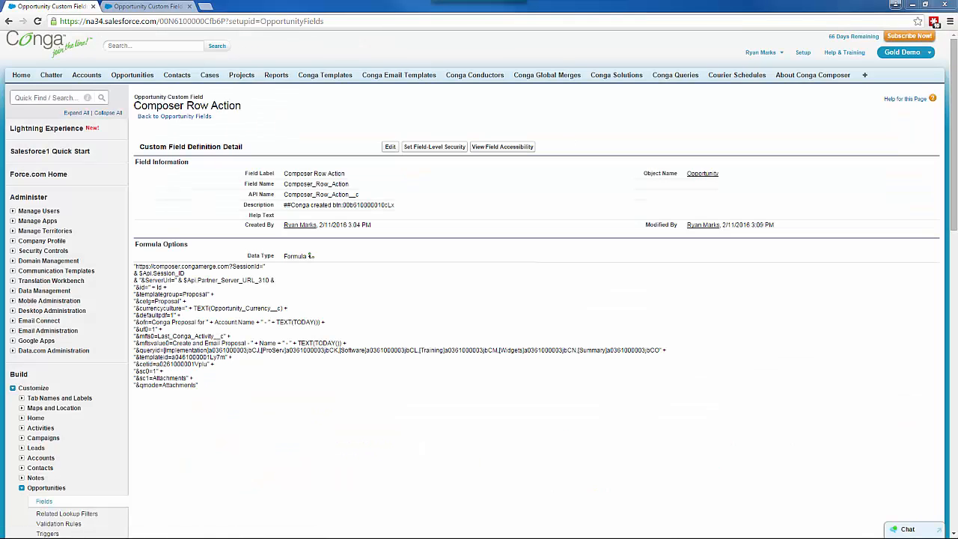
# - Switch to the Skuid app and open the OpportunityTab page for composing
pyautogui.click(901, 54)
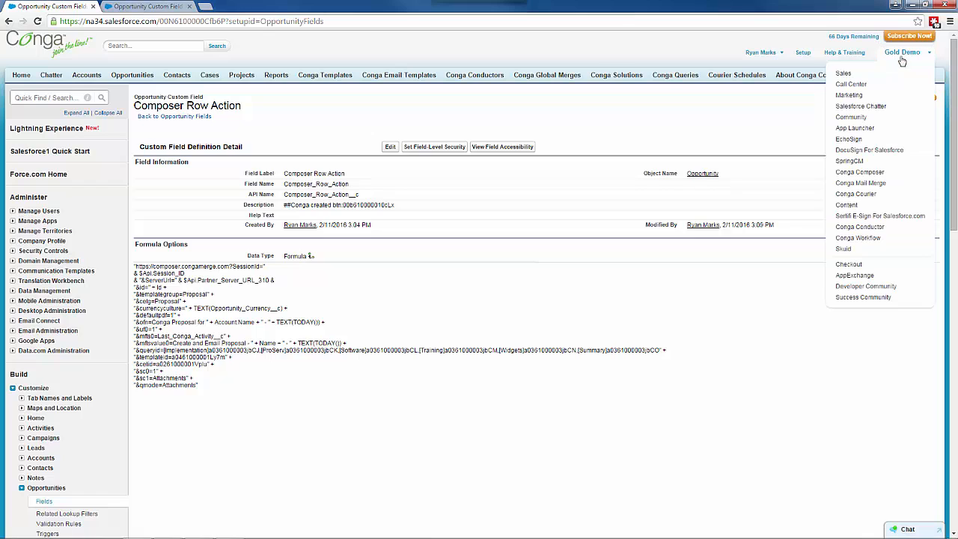
pyautogui.click(845, 250)
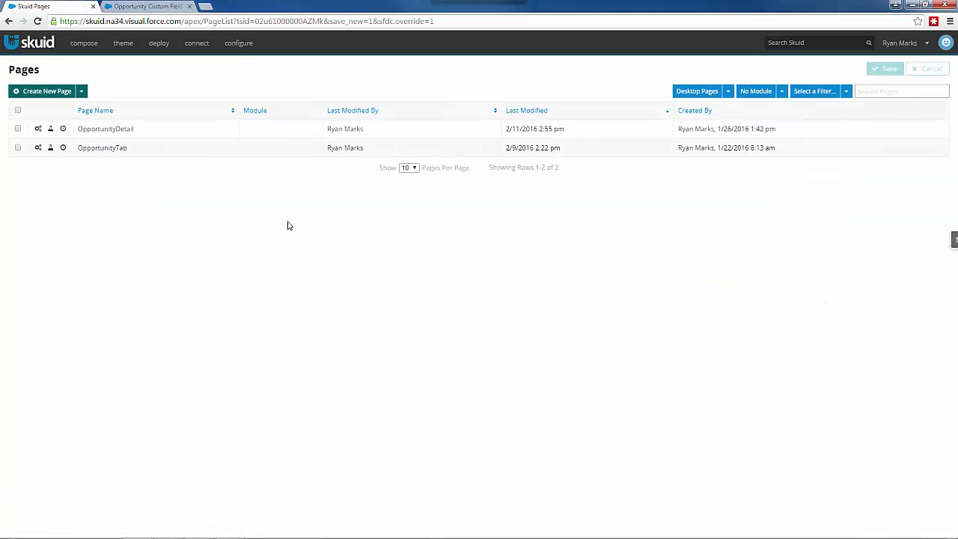
pyautogui.click(110, 148)
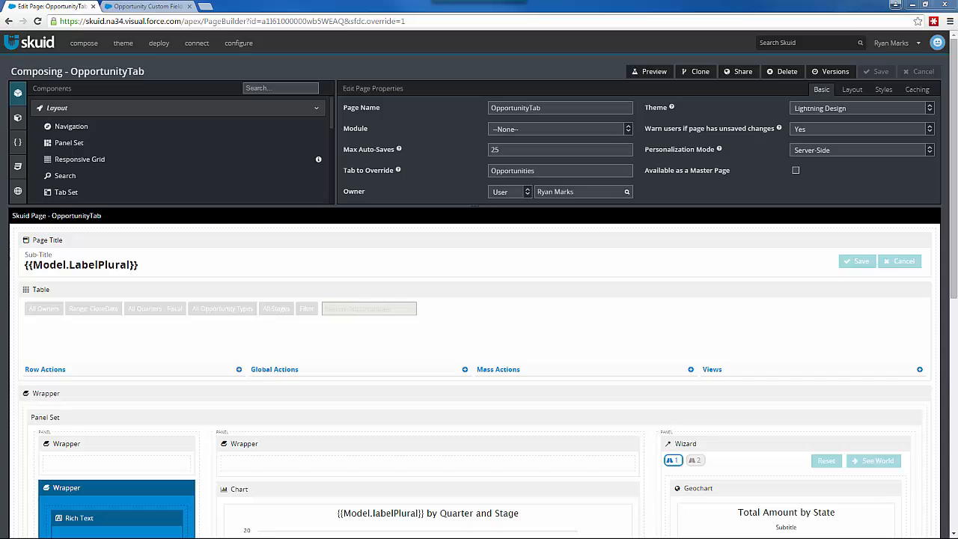
# - Add the Composer Row Action field to the Opportunities model and save the page
pyautogui.click(18, 118)
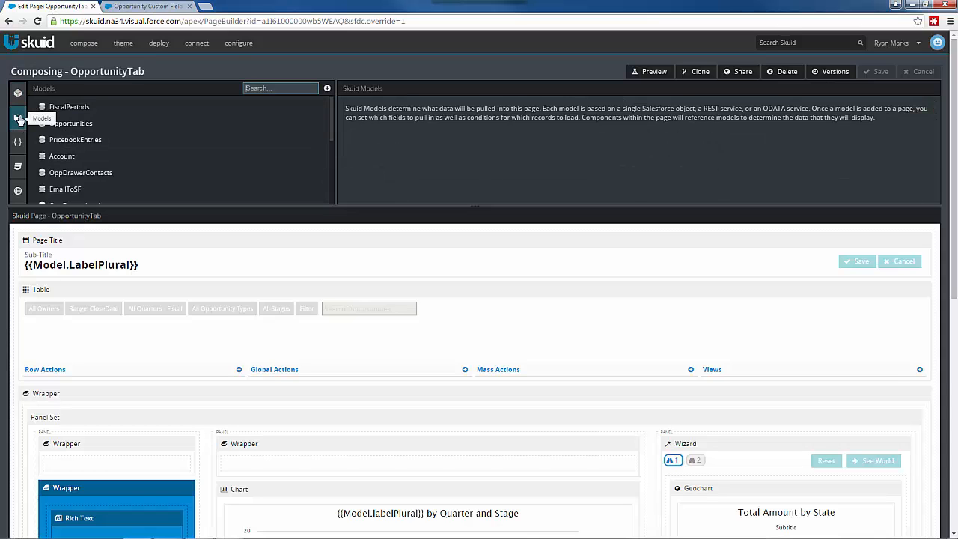
pyautogui.click(98, 124)
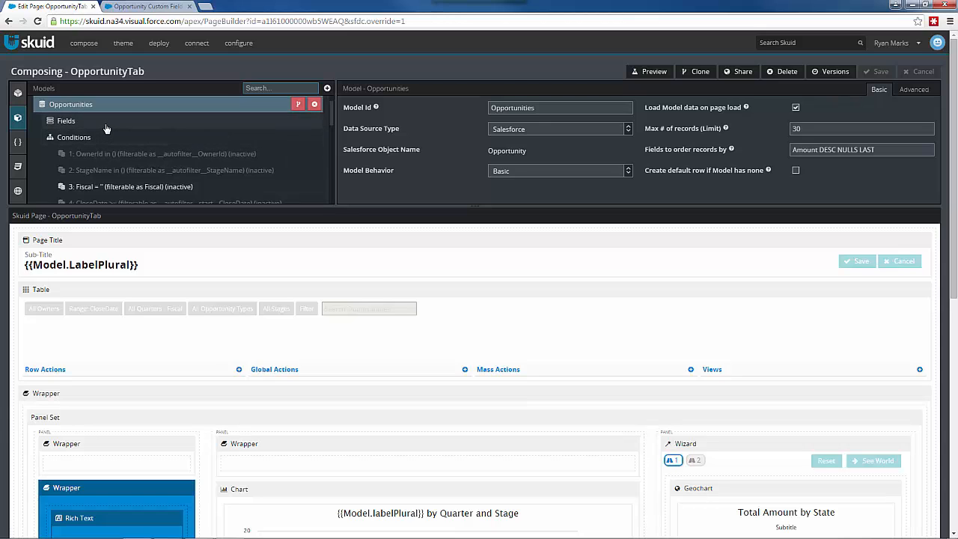
pyautogui.click(106, 126)
pyautogui.scroll(-1, 462, 137)
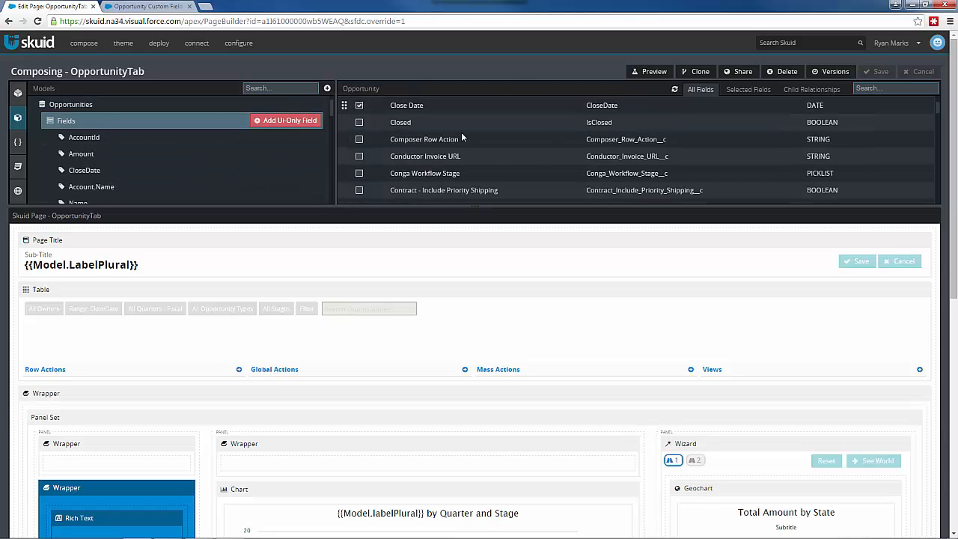
pyautogui.click(359, 140)
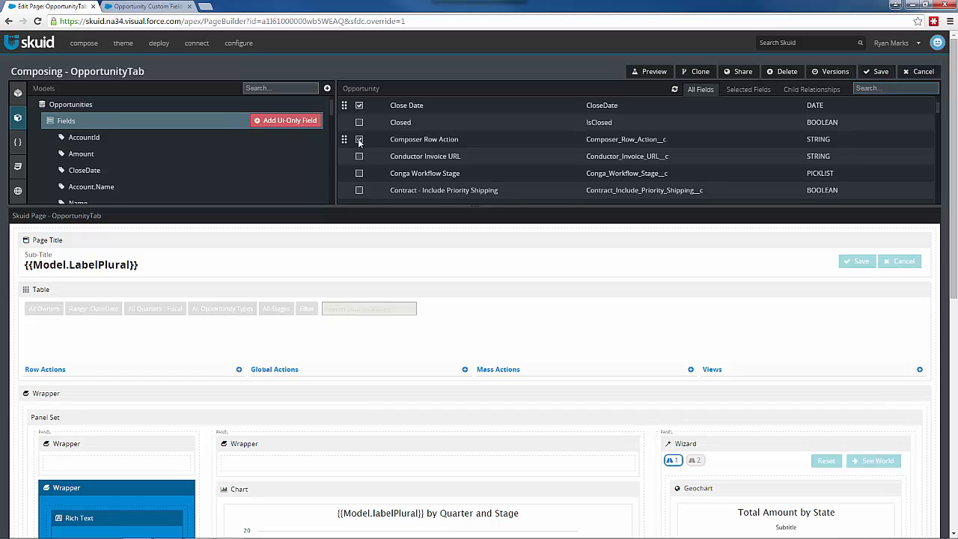
pyautogui.click(878, 72)
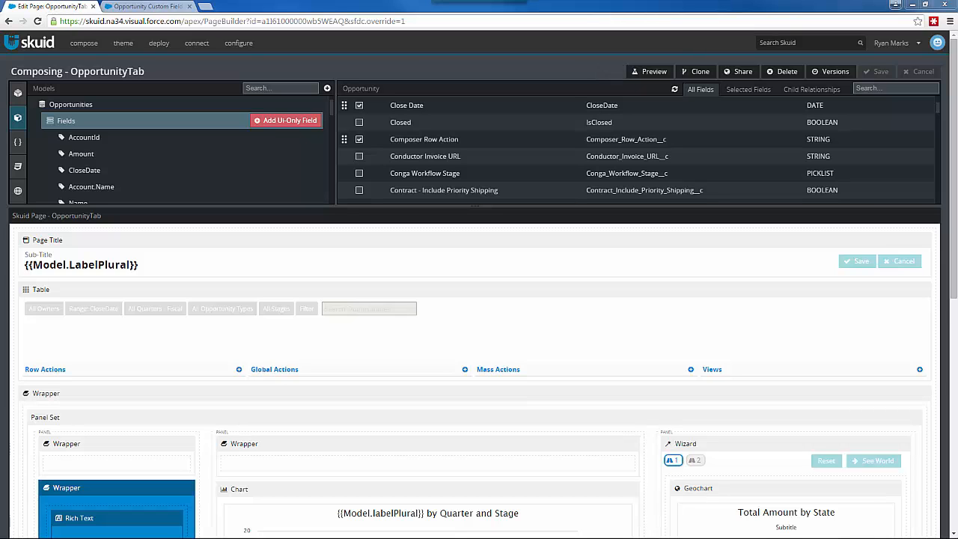
# - Add a new row action to the opportunities Table at the end of the page
pyautogui.click(523, 327)
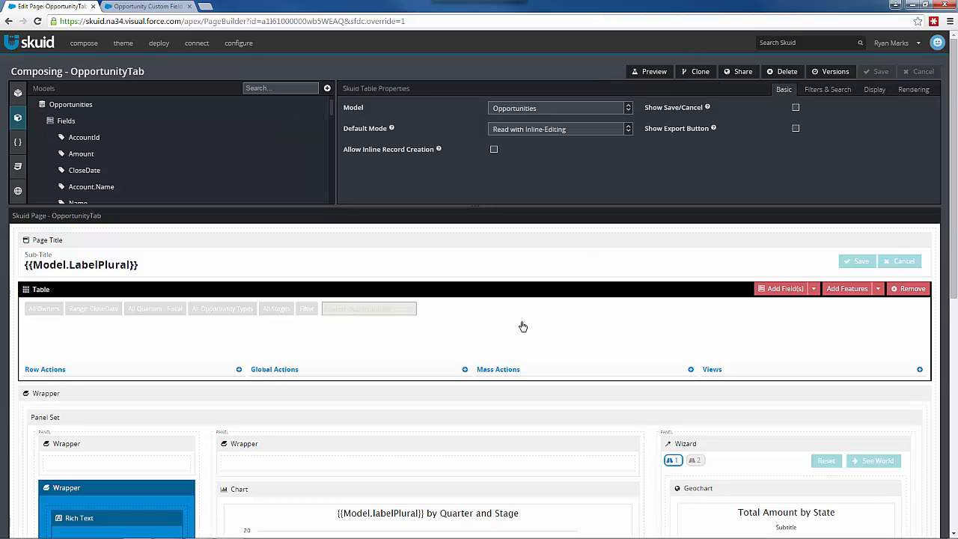
pyautogui.scroll(-10, 524, 326)
pyautogui.scroll(-1, 523, 326)
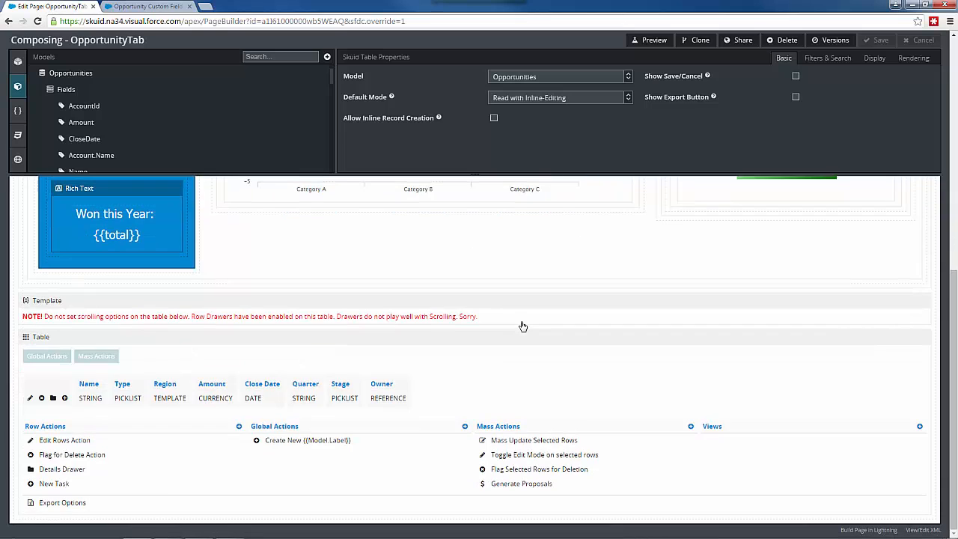
pyautogui.click(256, 339)
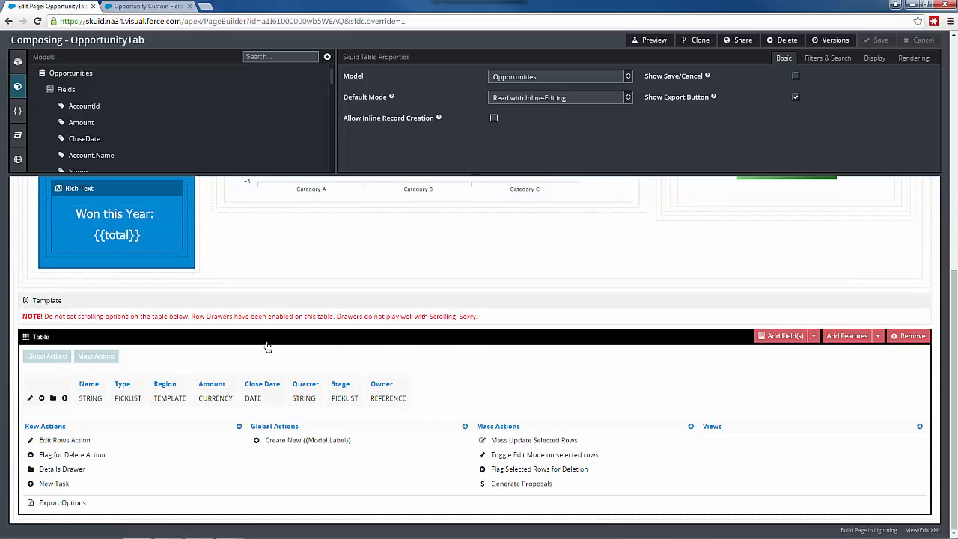
pyautogui.click(880, 337)
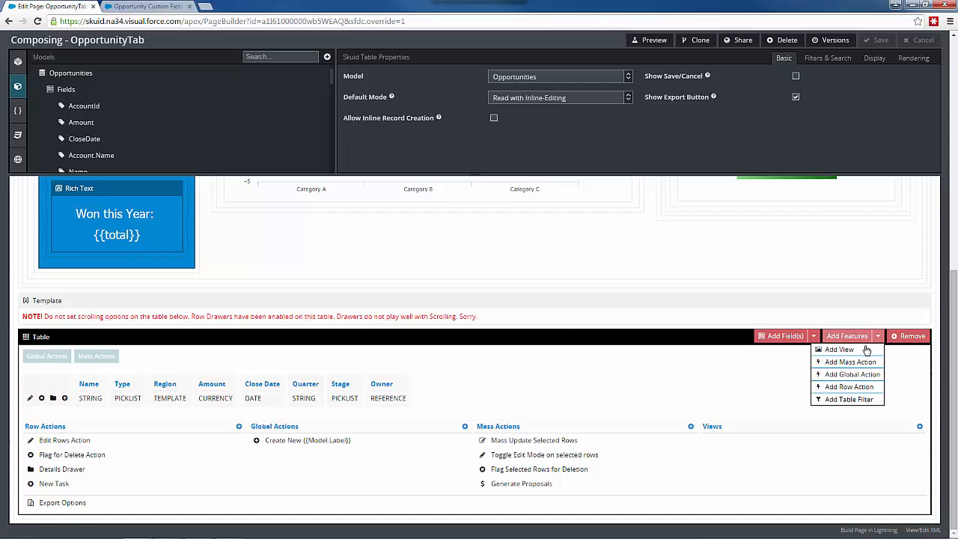
pyautogui.click(837, 388)
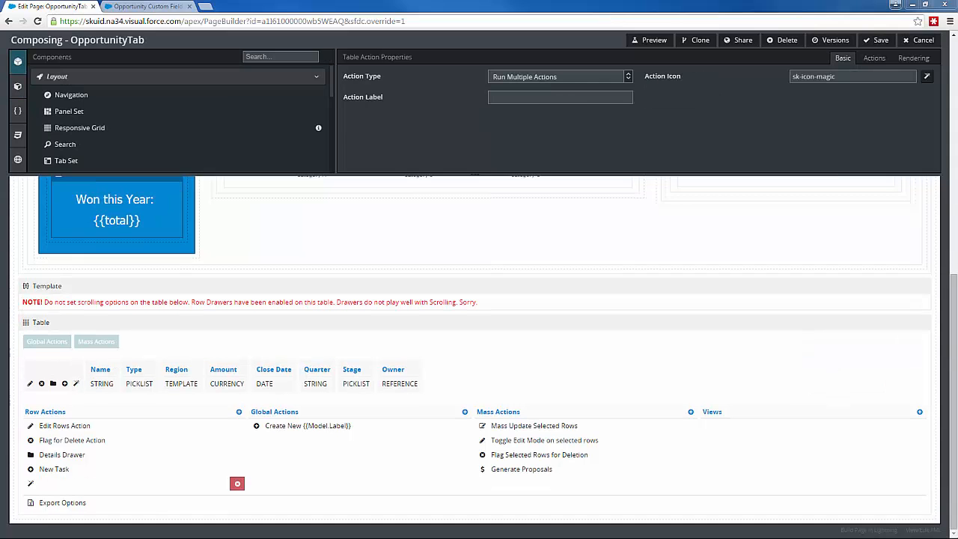
# - Set the new row action's type to Redirect to URL and its label to Create and Email Proposal
pyautogui.click(614, 79)
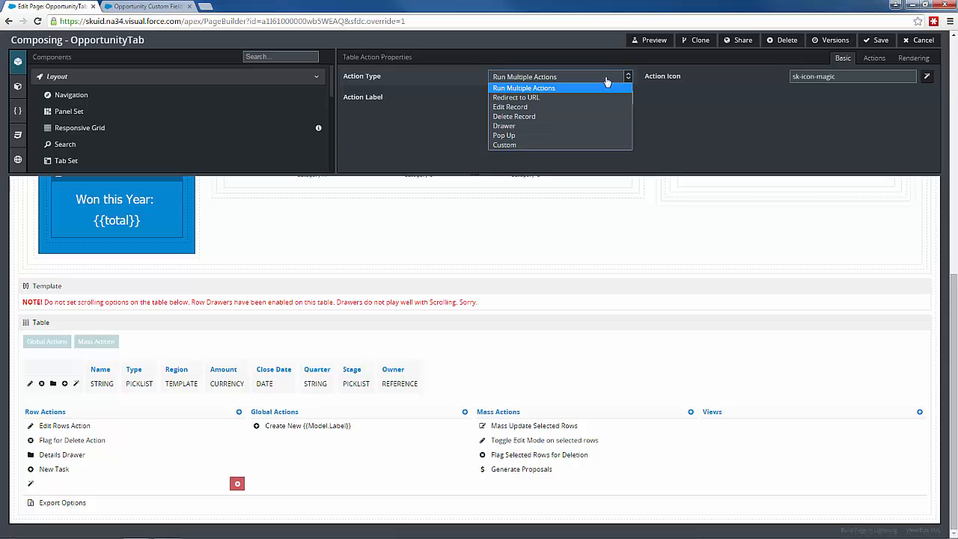
pyautogui.click(545, 98)
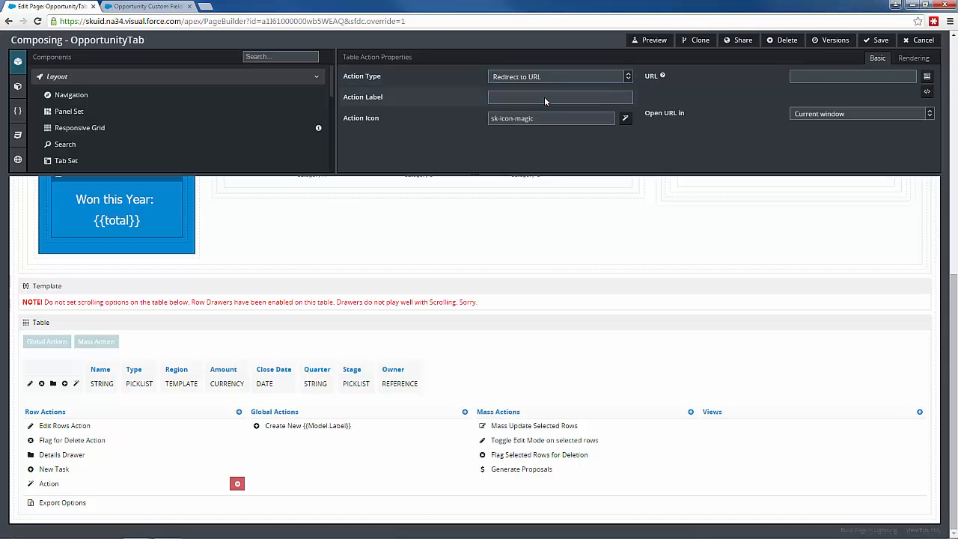
pyautogui.click(546, 98)
pyautogui.write('Create and Email Proposal')
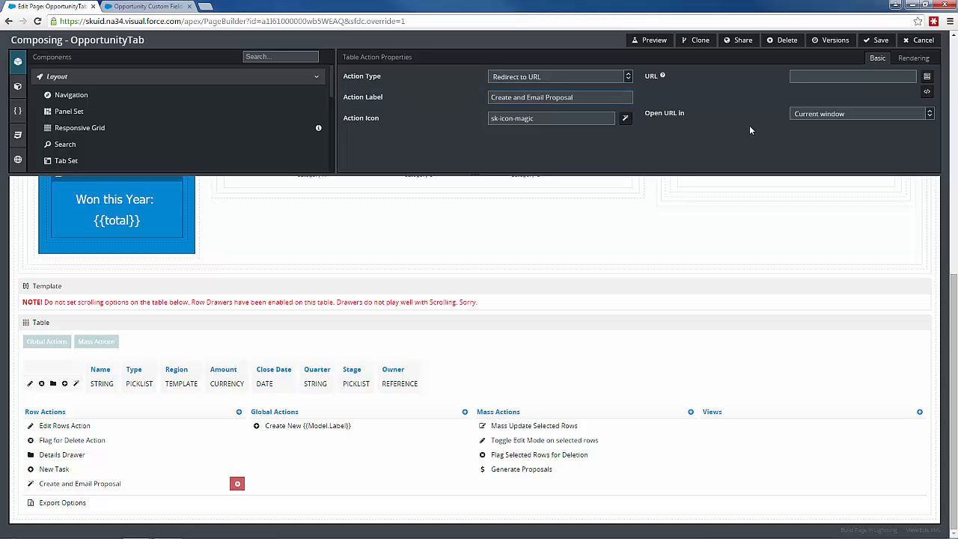
# - Set the Create and Email Proposal action's icon to sk-icon-dollar and its URL to the Composer Row Action field
pyautogui.click(625, 118)
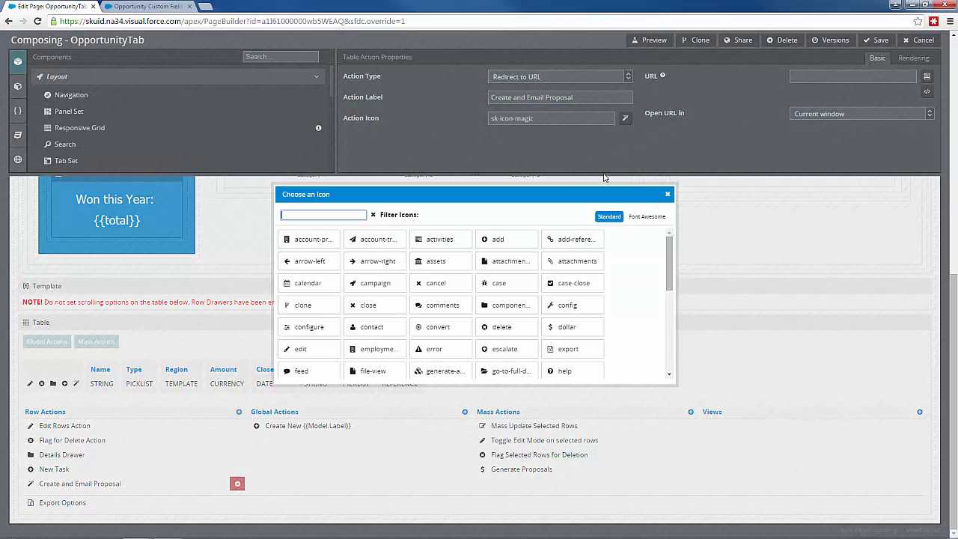
pyautogui.click(553, 325)
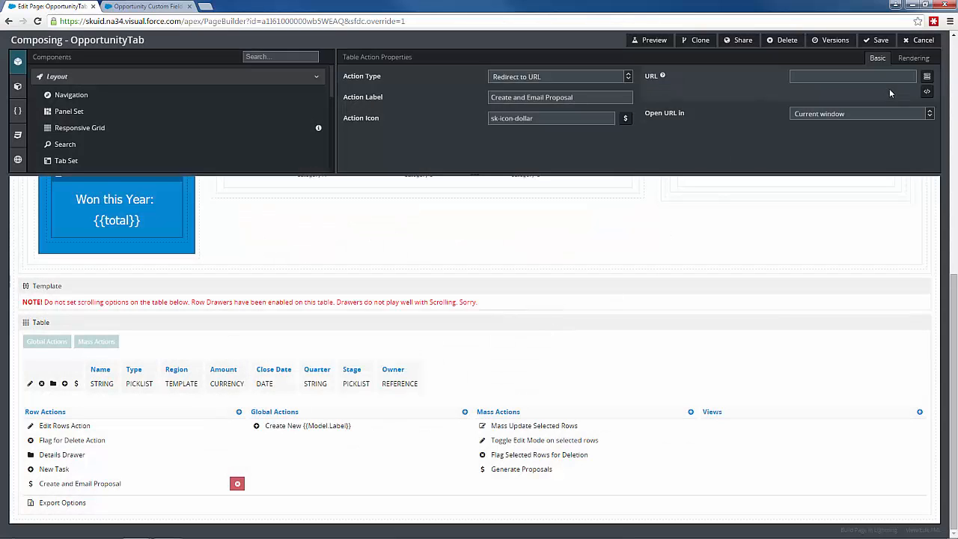
pyautogui.click(927, 77)
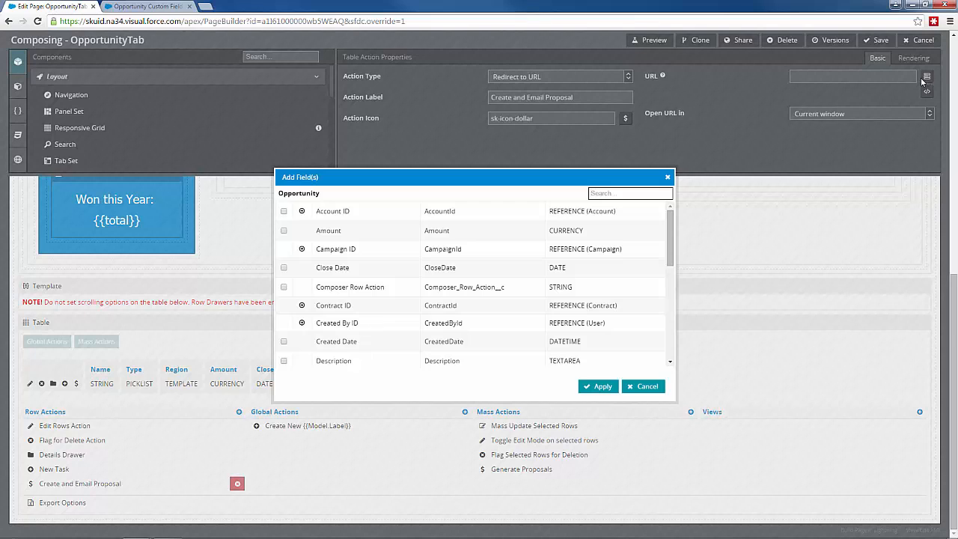
pyautogui.click(284, 289)
pyautogui.click(593, 388)
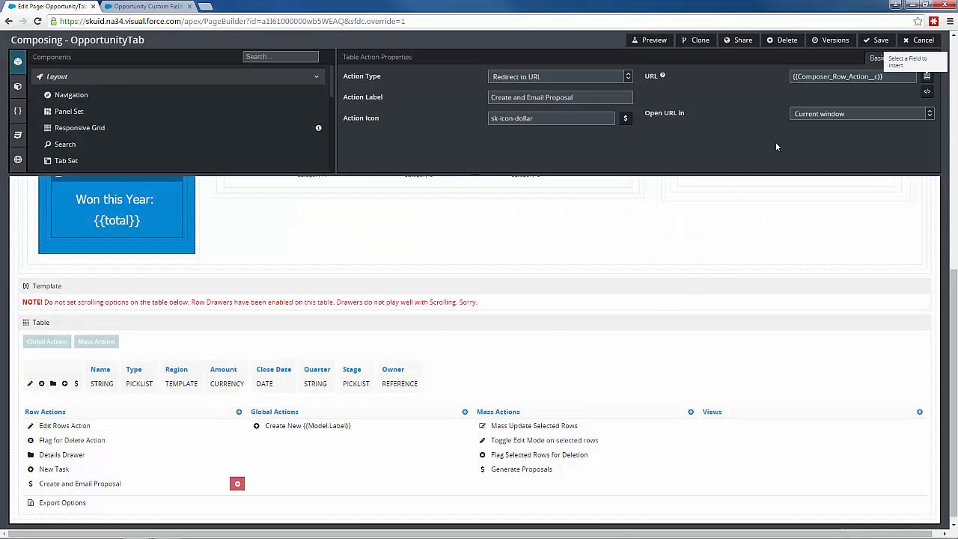
# - Set the action's URL to open in a Blank window and save the page
pyautogui.click(811, 116)
pyautogui.click(818, 126)
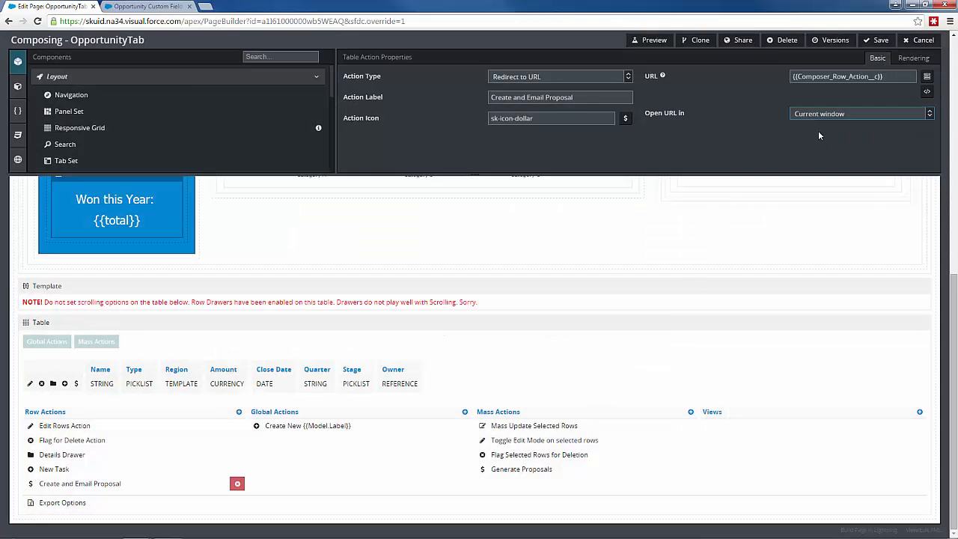
pyautogui.click(818, 116)
pyautogui.click(815, 134)
pyautogui.click(879, 43)
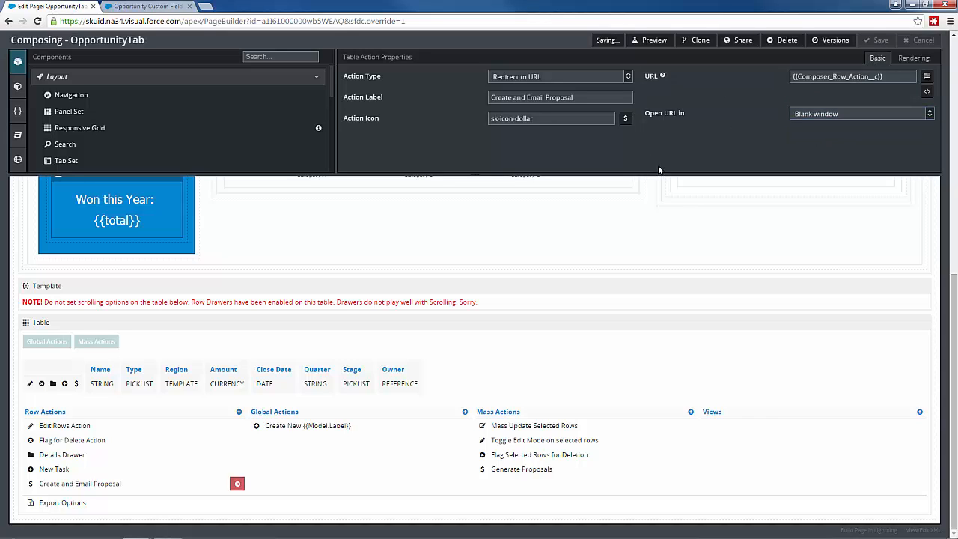
# - Preview the page and run the Create and Email Proposal row action on the first Starter Package Restock opportunity
pyautogui.click(651, 41)
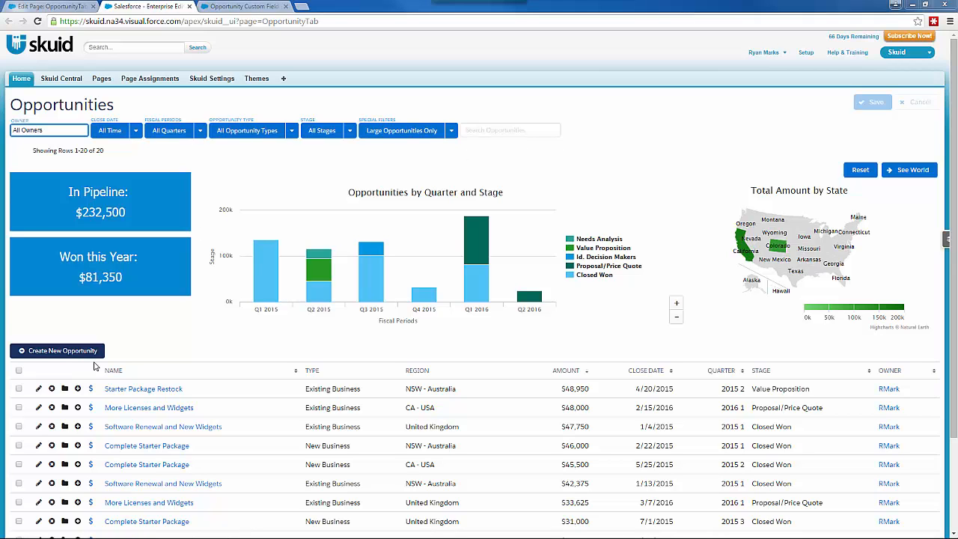
pyautogui.scroll(-3, 138, 334)
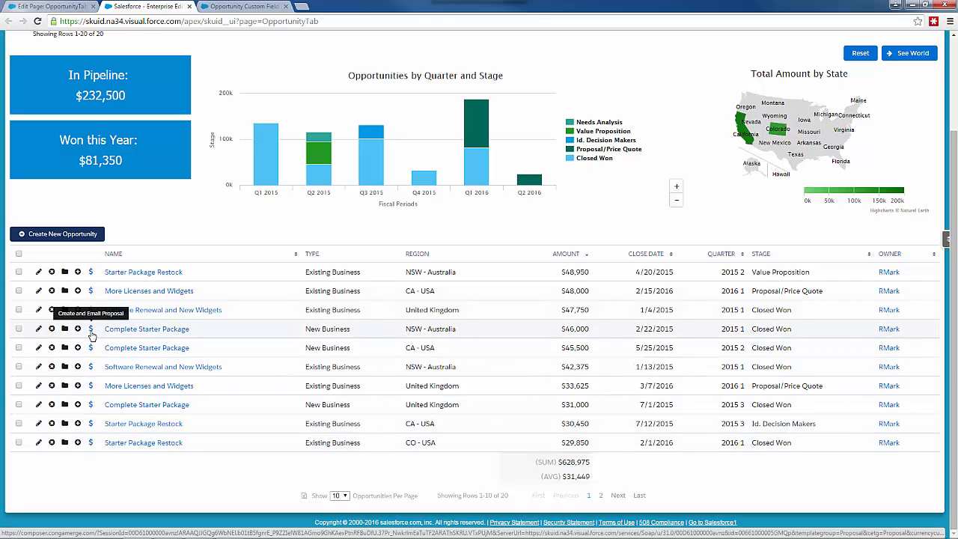
pyautogui.click(92, 273)
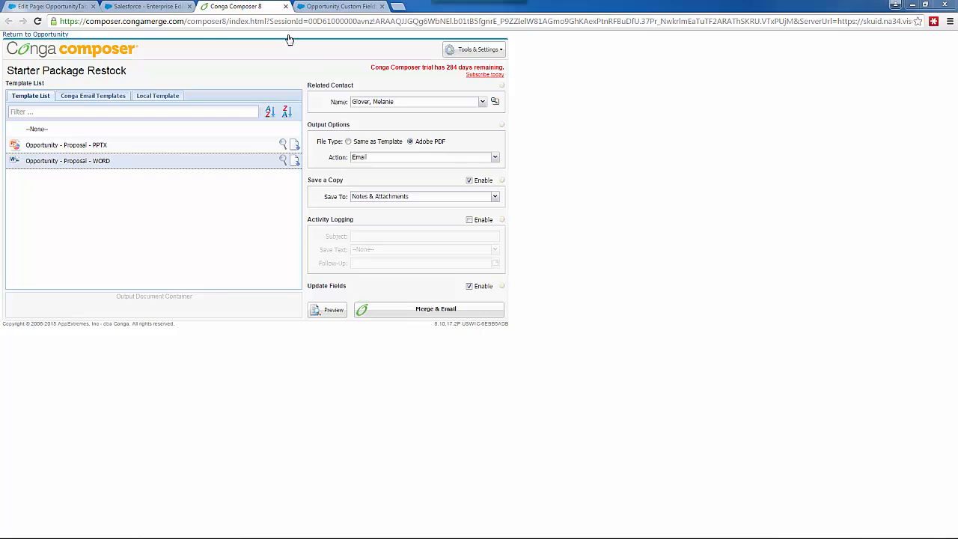
# - Close the Conga Composer window, look over the previewed opportunities page, and return to the page builder
pyautogui.click(285, 7)
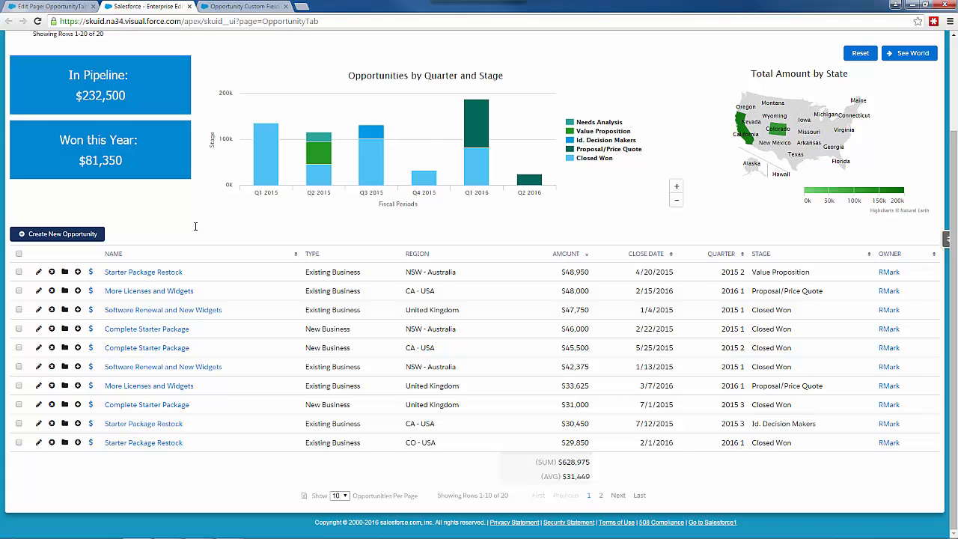
pyautogui.scroll(3, 196, 229)
pyautogui.scroll(-3, 189, 283)
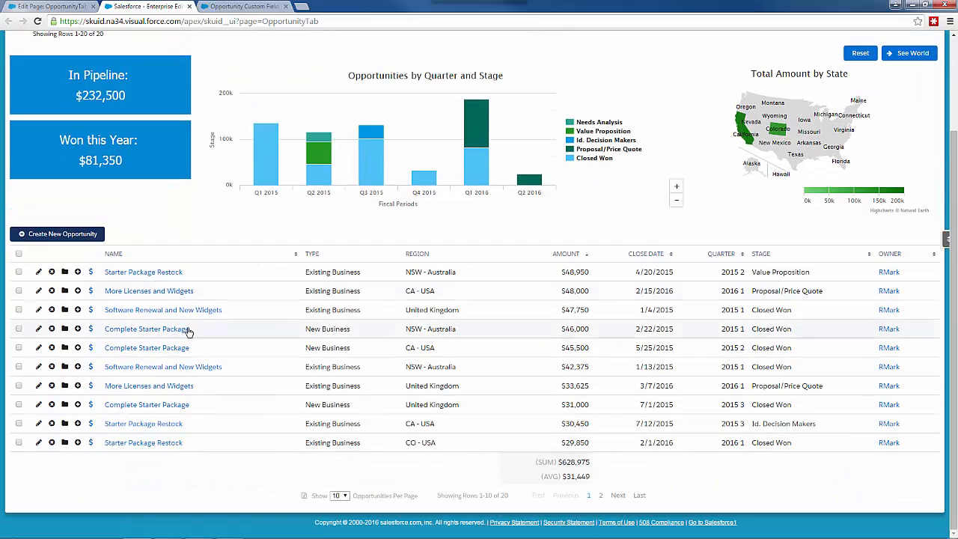
pyautogui.scroll(3, 93, 369)
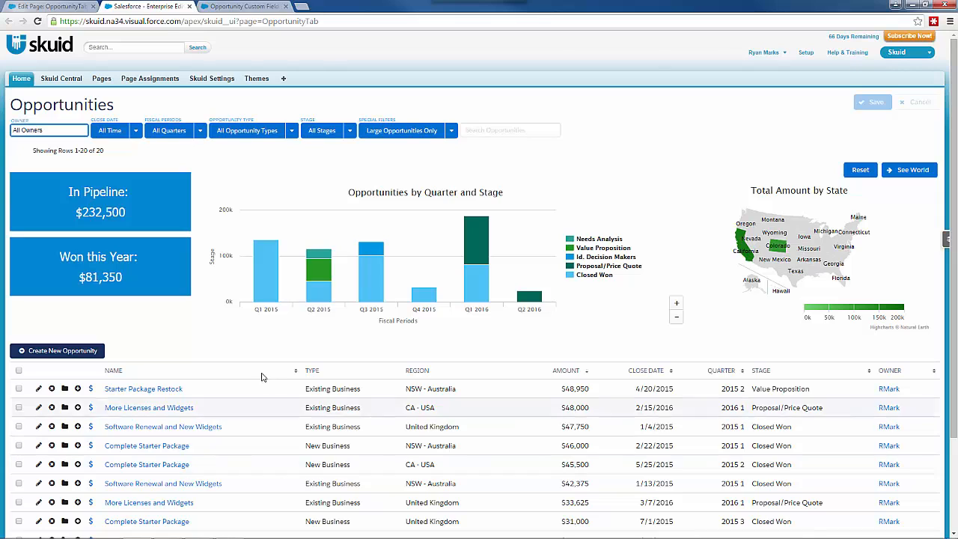
pyautogui.hotkey('ctrl', 'w')
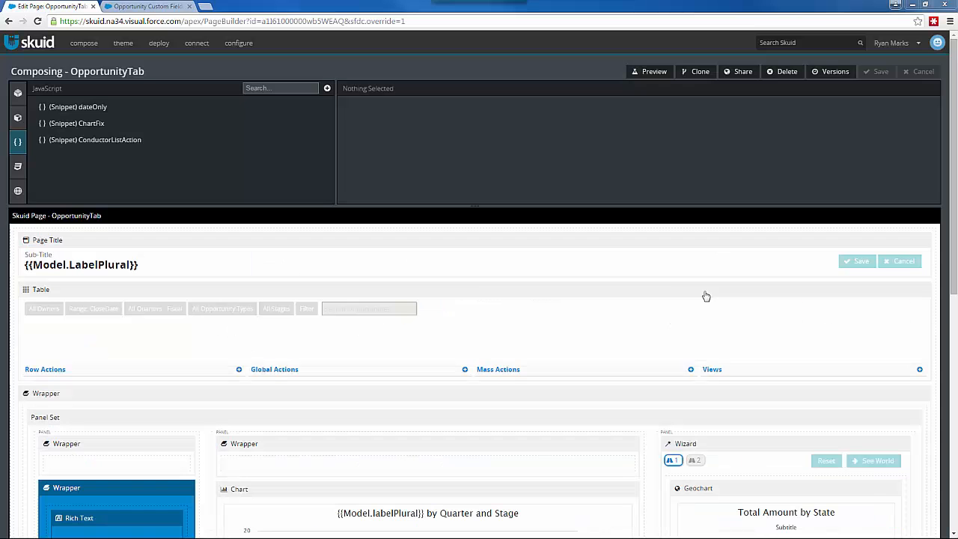
# - Show the properties of the Generate Proposals mass action in the opportunities Table at the end of the page
pyautogui.click(500, 313)
pyautogui.scroll(-6, 499, 312)
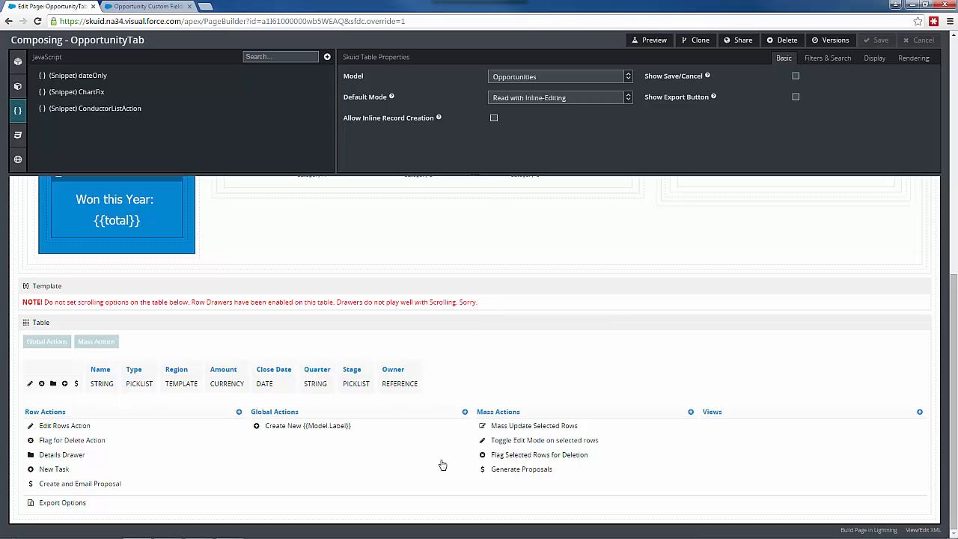
pyautogui.click(531, 473)
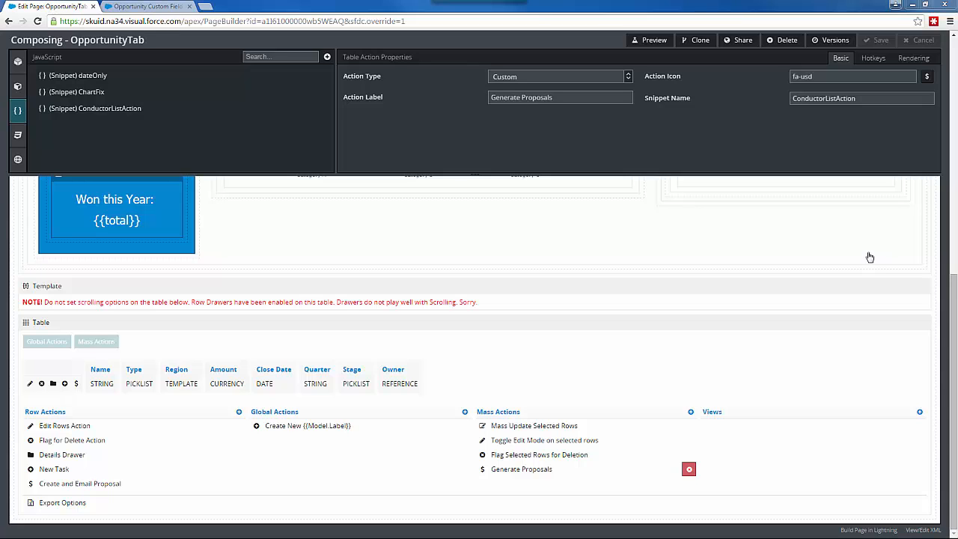
# - Switch to the Salesforce page and open the Conga Workflow Formula Builder from the list of all tabs
pyautogui.click(149, 6)
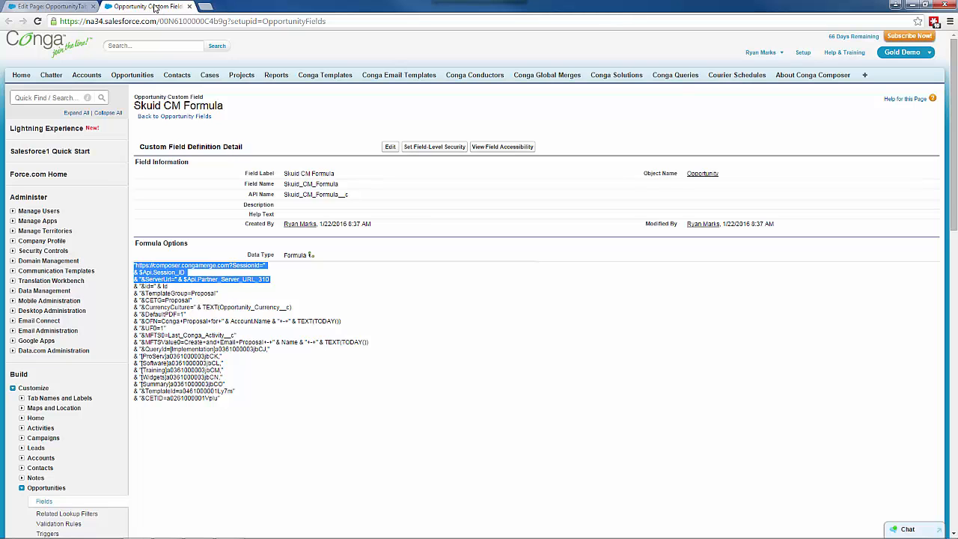
pyautogui.click(865, 76)
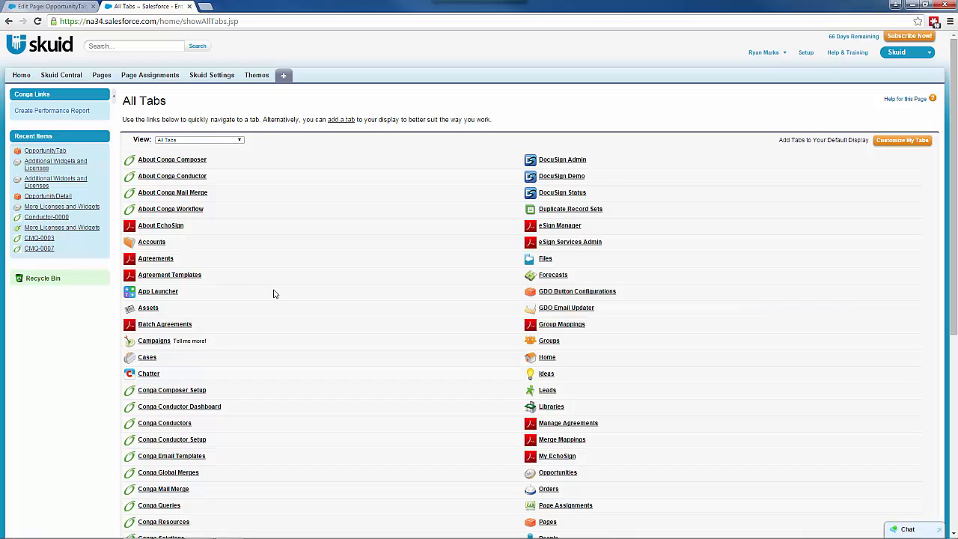
pyautogui.scroll(-5, 274, 298)
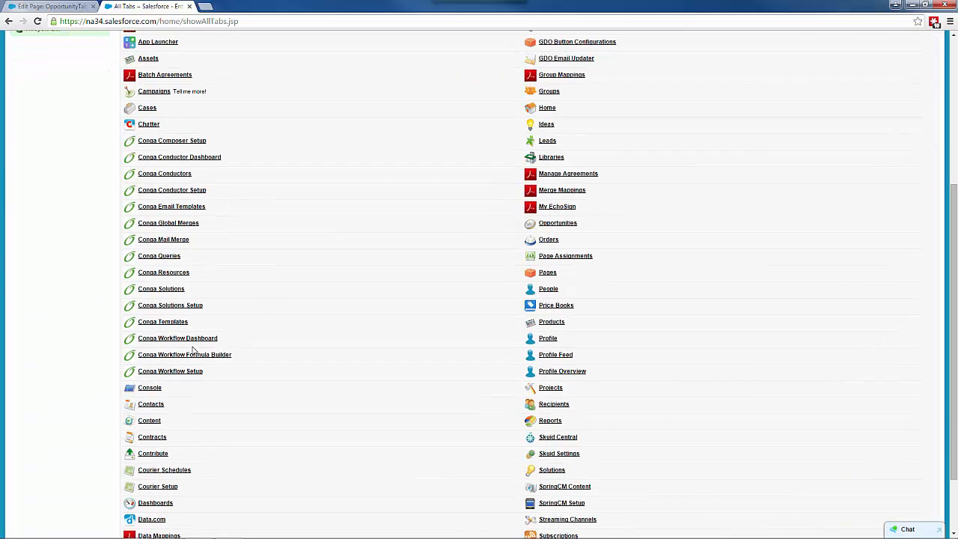
pyautogui.click(191, 354)
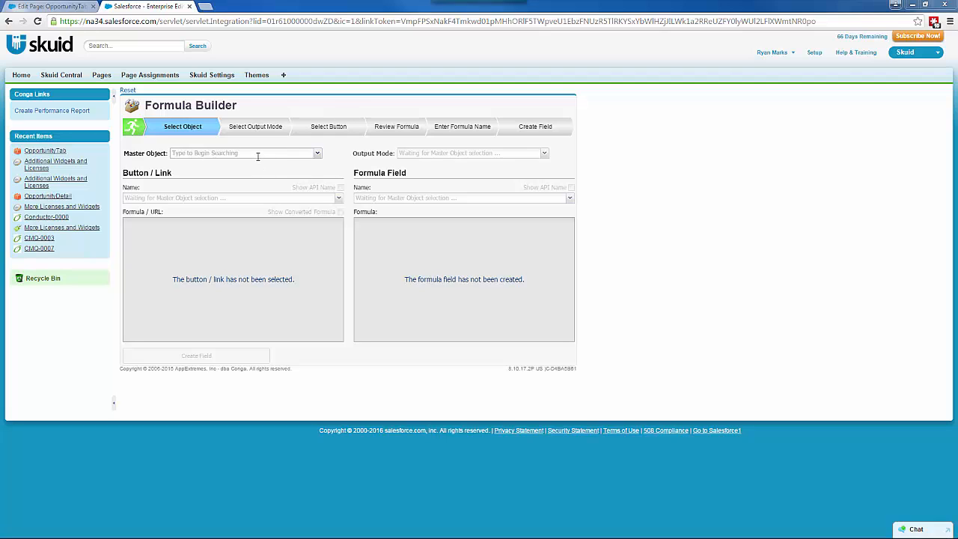
# - Base the formula on the Opportunity object and the Create and Email Proposal button, with output mode Send via Email
pyautogui.click(255, 154)
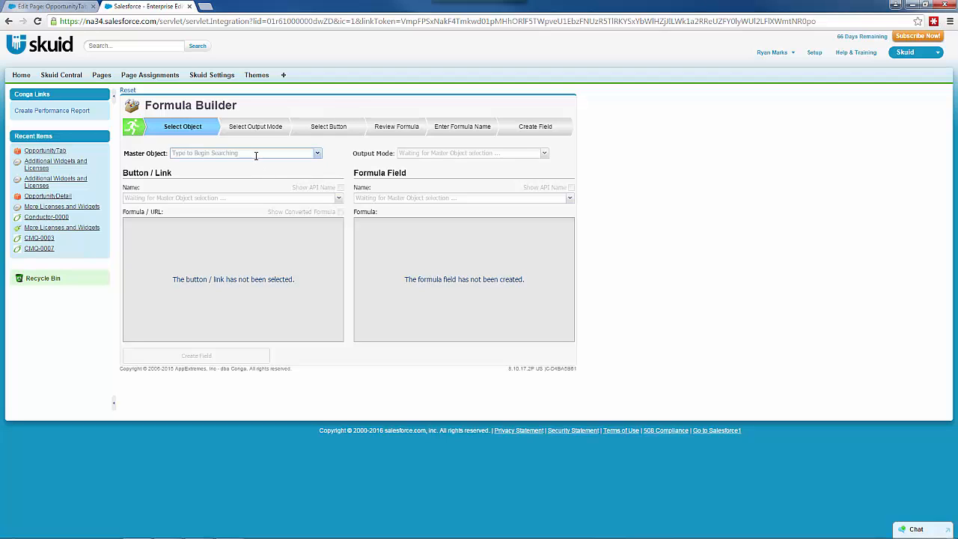
pyautogui.write('o')
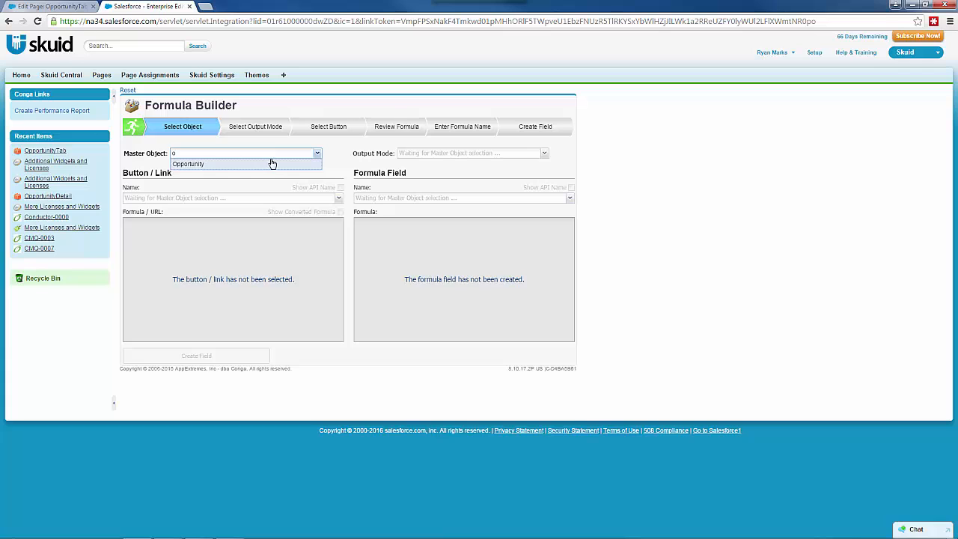
pyautogui.click(236, 165)
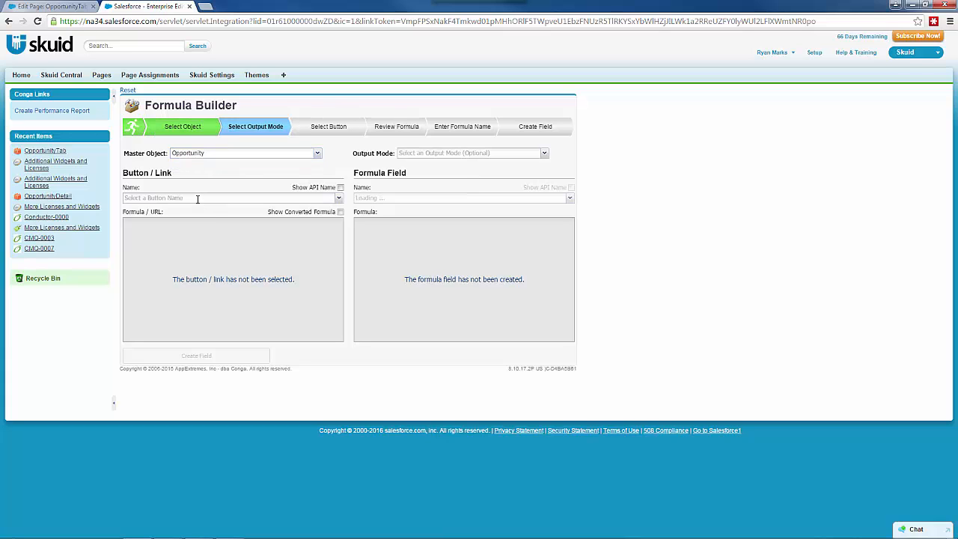
pyautogui.click(200, 198)
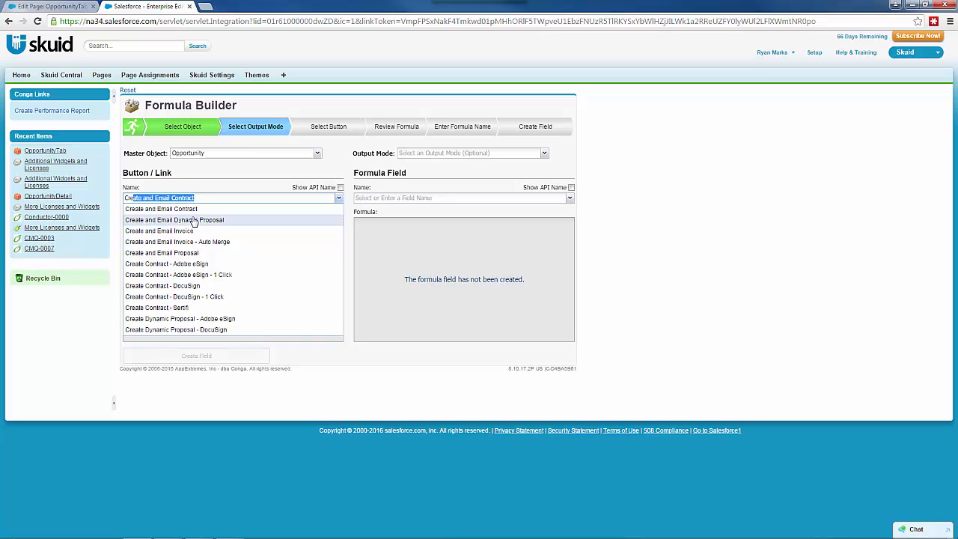
pyautogui.click(187, 254)
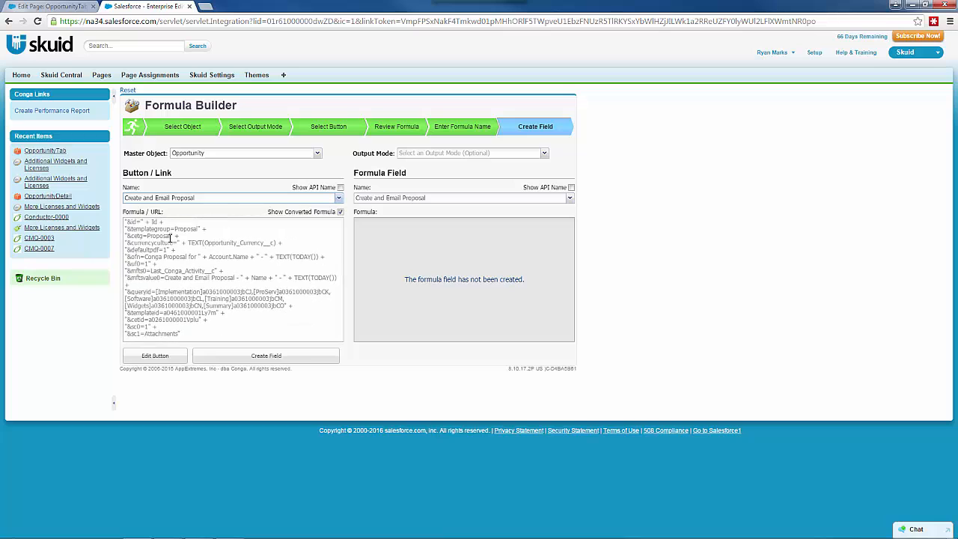
pyautogui.click(545, 154)
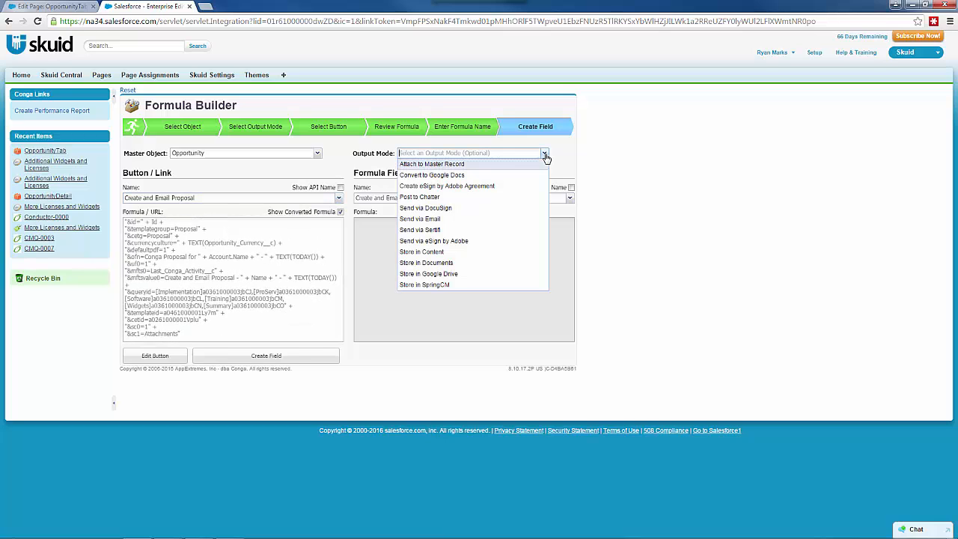
pyautogui.click(439, 218)
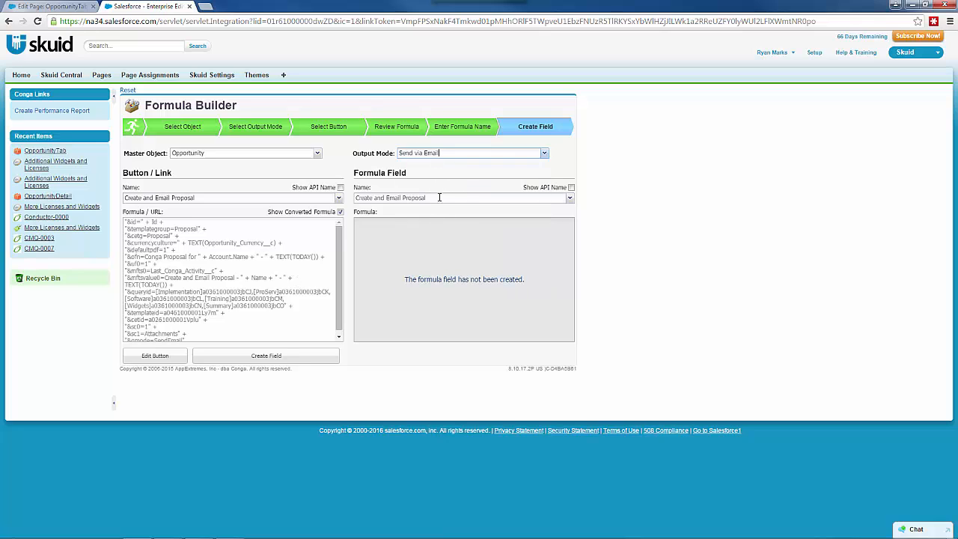
# - Name the formula field Conductor Mass Action and create it
pyautogui.tripleClick(439, 197)
pyautogui.write('C')
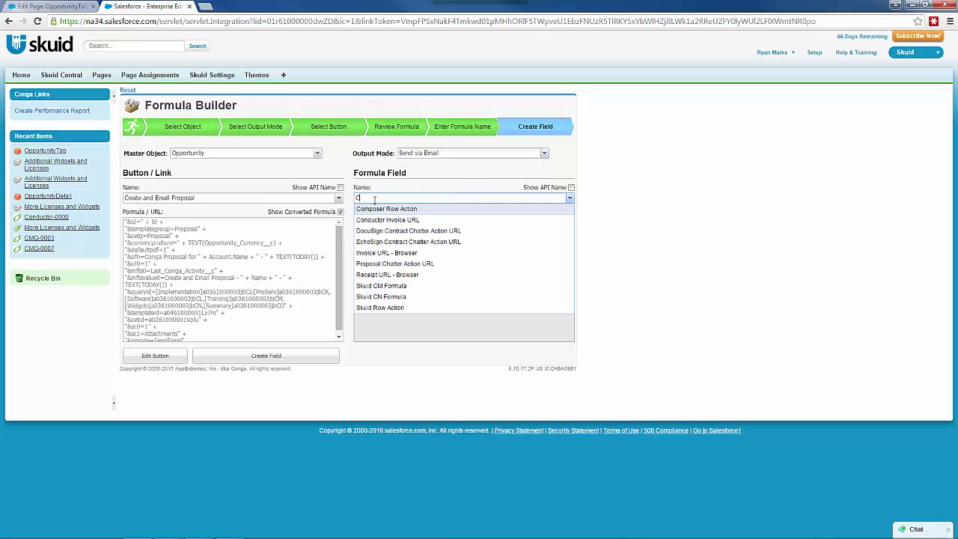
pyautogui.write('onductor Mas')
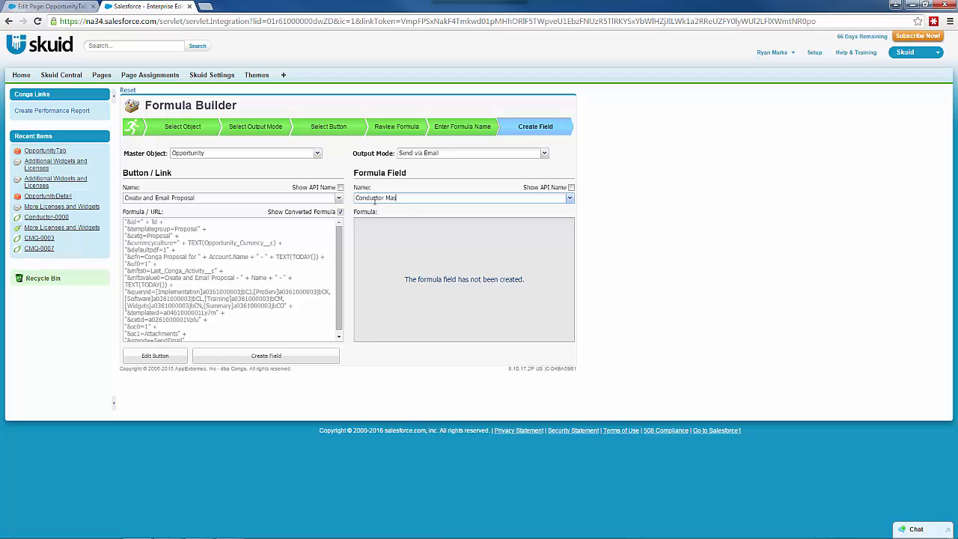
pyautogui.write('s Action')
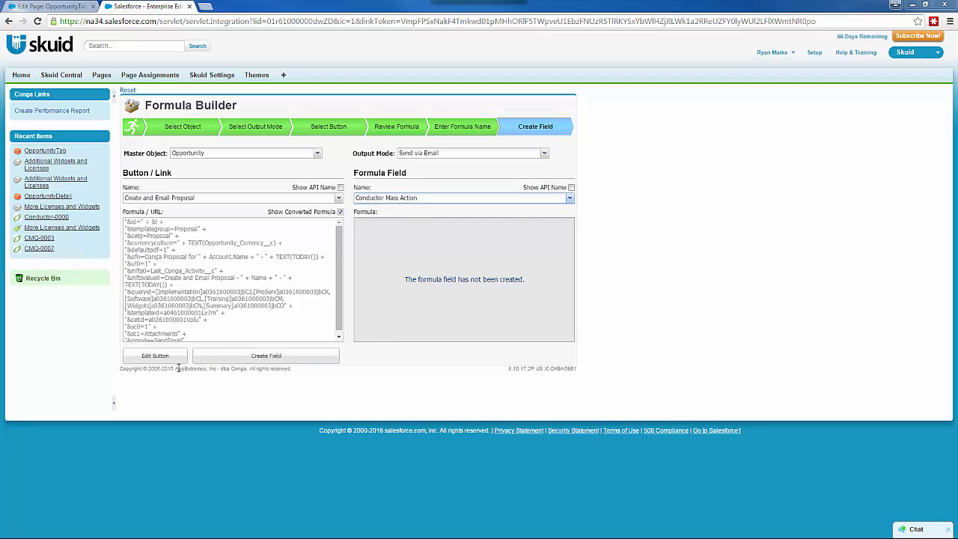
pyautogui.click(203, 361)
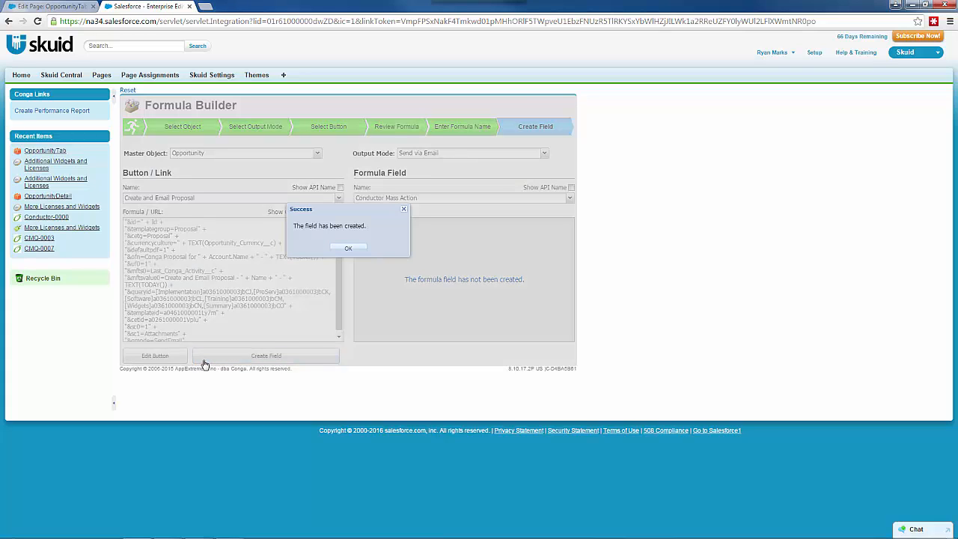
pyautogui.click(350, 249)
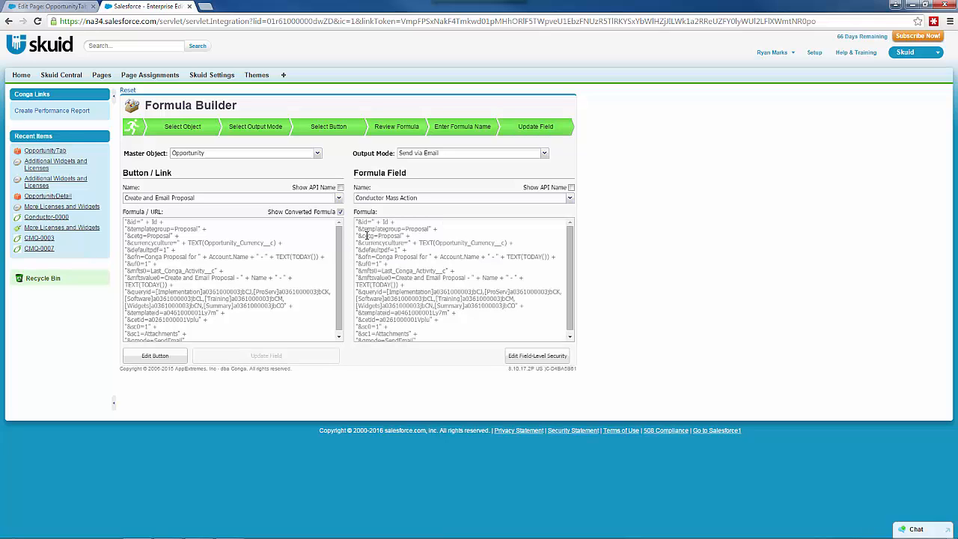
# - Examine the final parameters of the Conductor Mass Action field's generated formula
pyautogui.scroll(-1, 408, 274)
pyautogui.moveTo(417, 330); pyautogui.dragTo(375, 338)
pyautogui.click(425, 301)
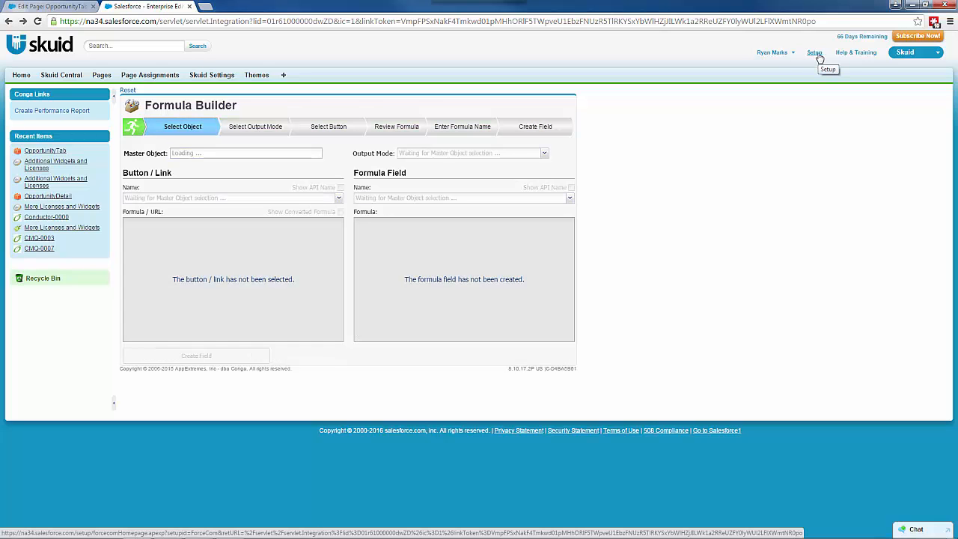
# - Open the Conga Conductor custom object's definition in Setup
pyautogui.click(818, 54)
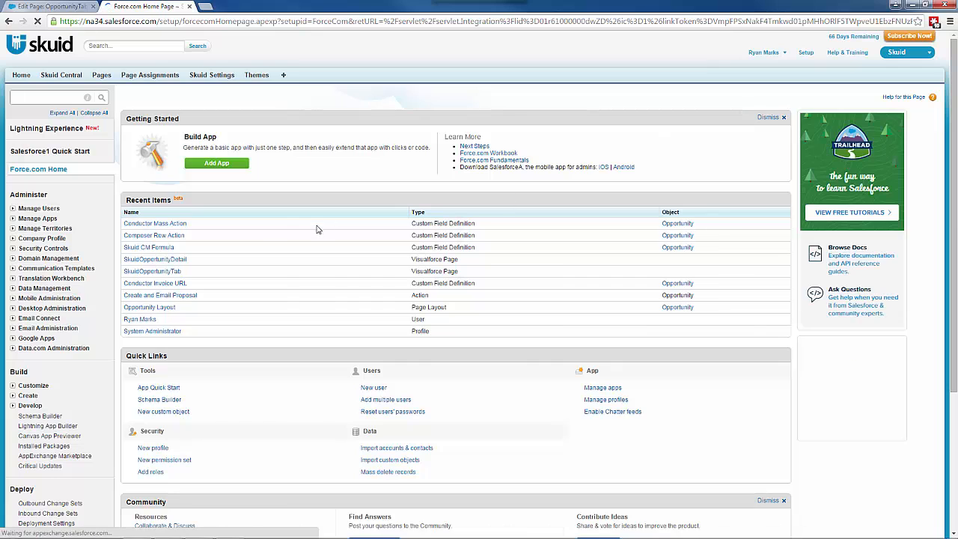
pyautogui.click(24, 396)
pyautogui.click(37, 426)
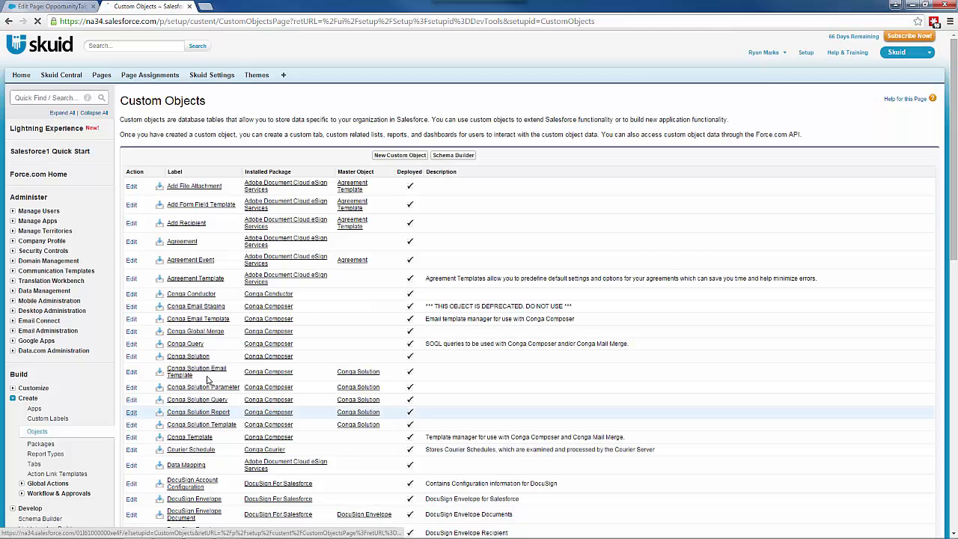
pyautogui.click(182, 296)
pyautogui.scroll(-15, 182, 298)
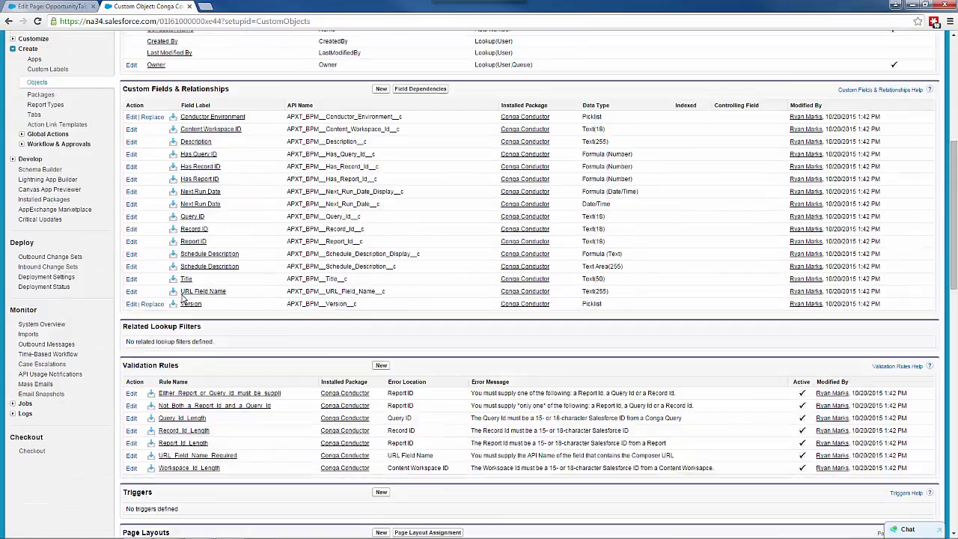
# - Open the Conga Conductor object's Sample List View Button and copy its entire OnClick JavaScript
pyautogui.scroll(-8, 182, 298)
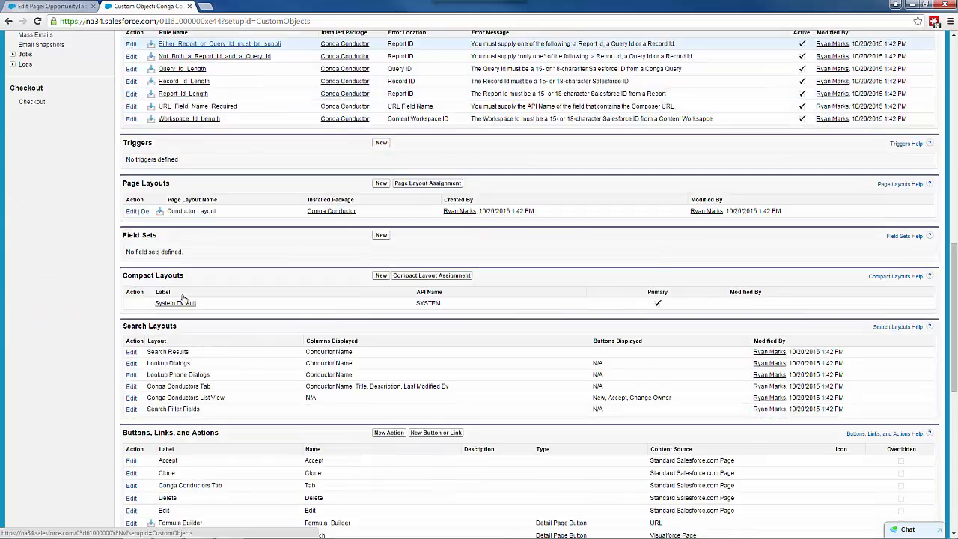
pyautogui.scroll(-1, 182, 298)
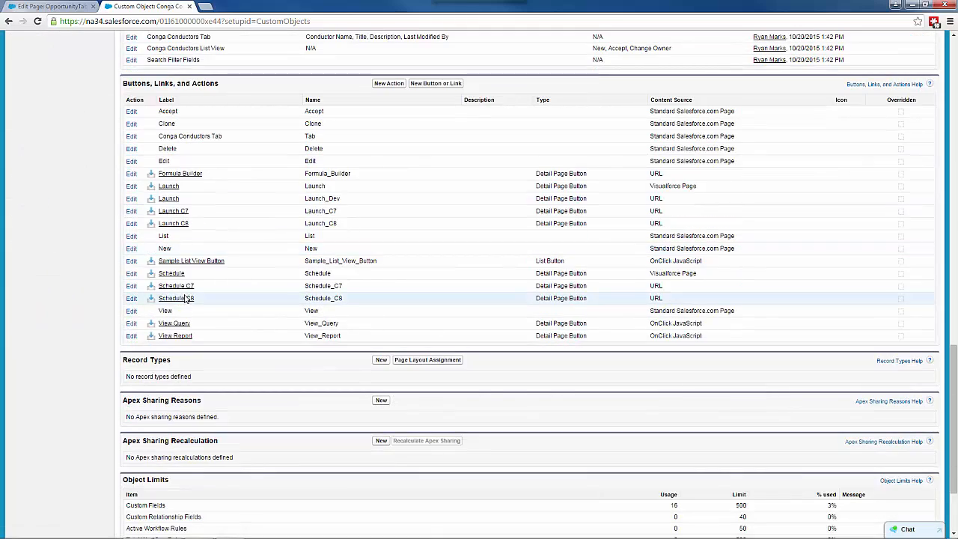
pyautogui.click(200, 262)
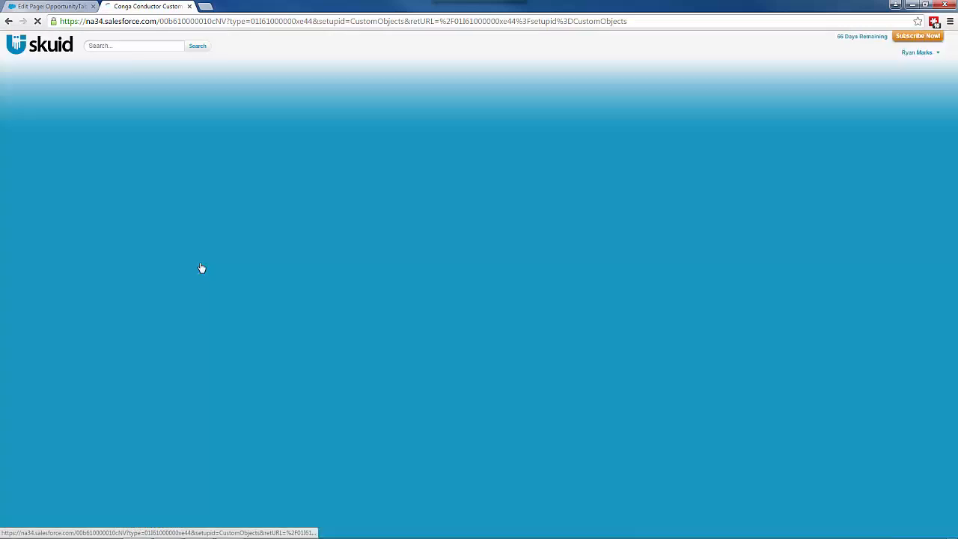
pyautogui.moveTo(273, 238); pyautogui.dragTo(501, 343)
pyautogui.hotkey('ctrl', 'c')
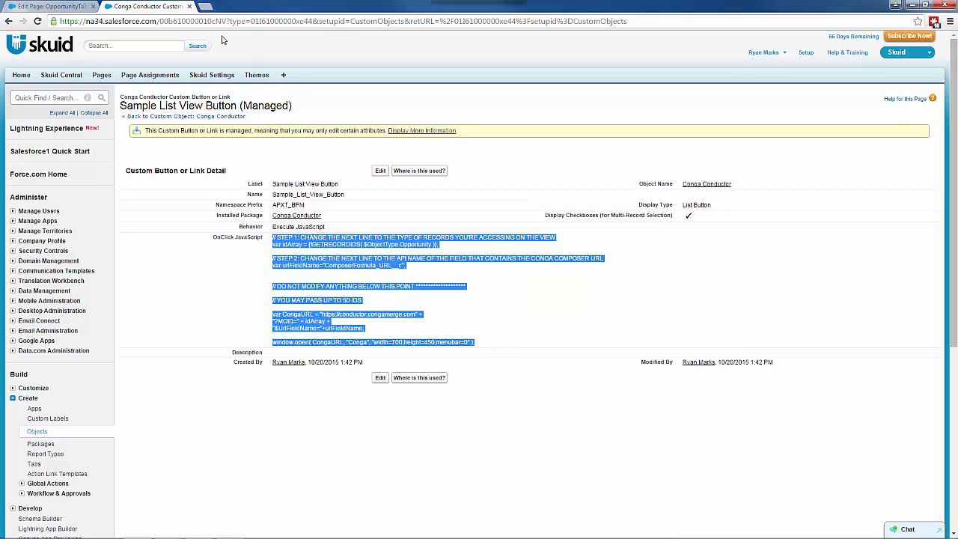
# - Switch to the Skuid page builder for OpportunityTab and add an in-line JavaScript snippet named ConductorMassAction
pyautogui.click(49, 8)
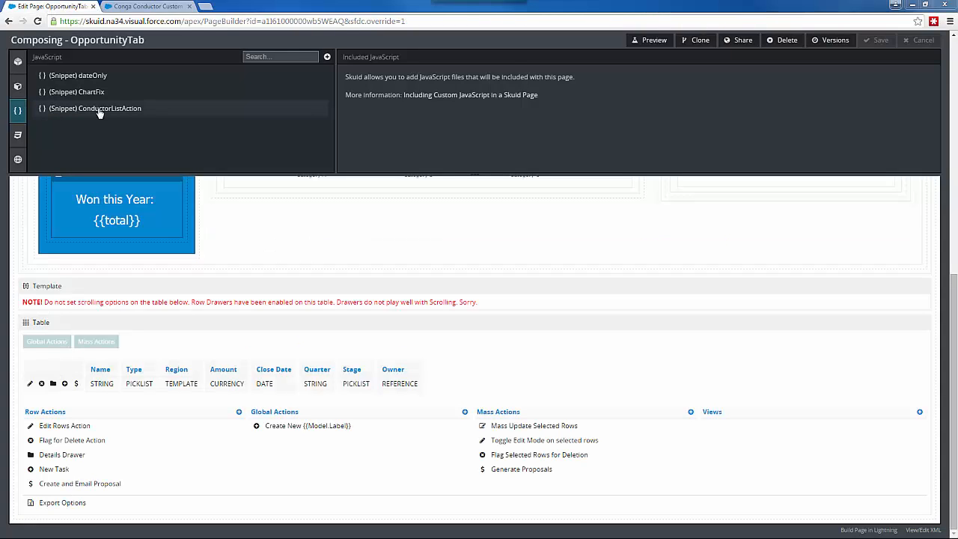
pyautogui.click(327, 57)
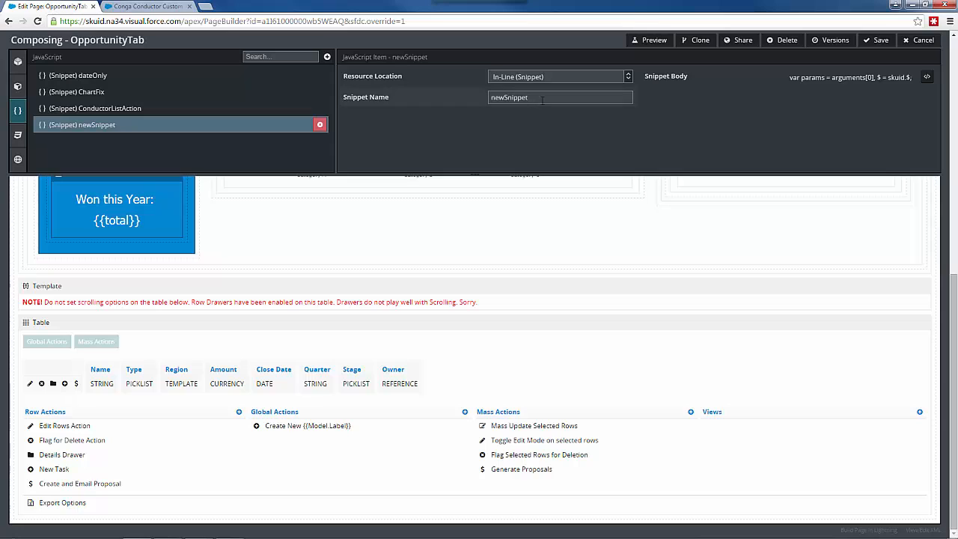
pyautogui.moveTo(622, 97); pyautogui.dragTo(453, 96)
pyautogui.write('ConductorMassAction')
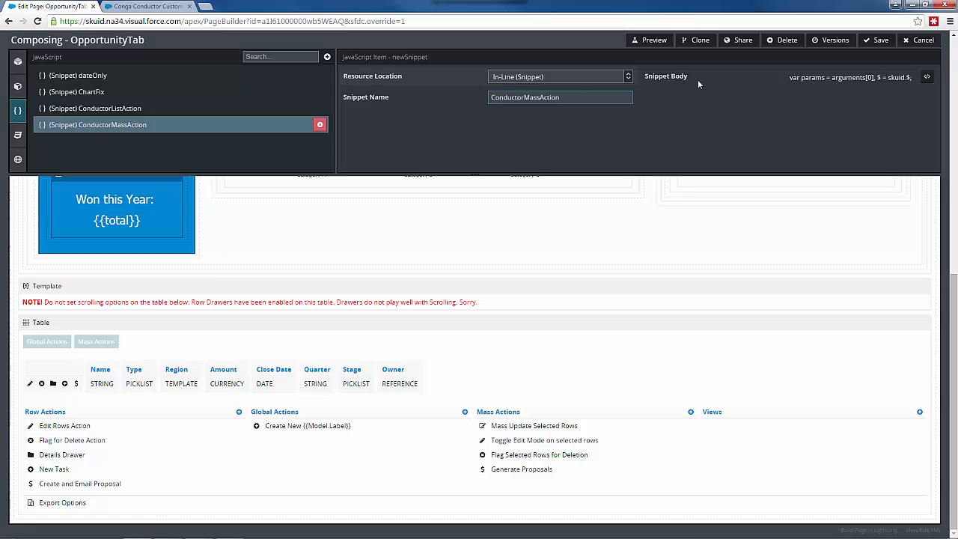
# - Replace the ConductorMassAction snippet's default body with the copied Sample List View Button code
pyautogui.click(927, 78)
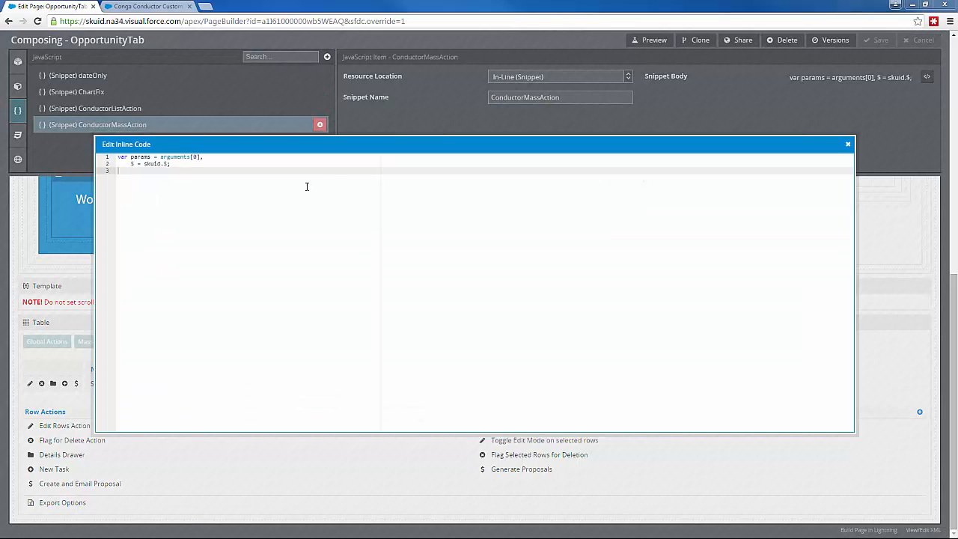
pyautogui.hotkey('ctrl', 'a')
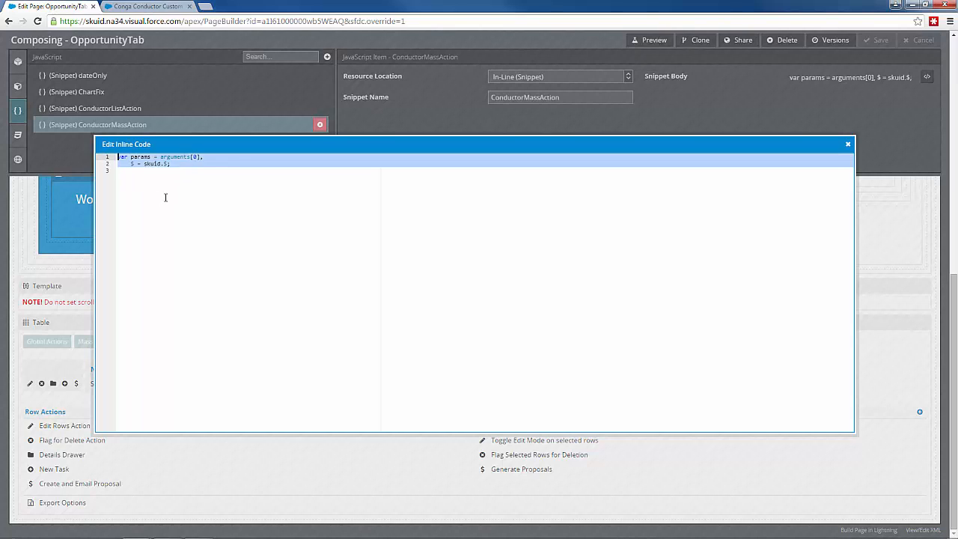
pyautogui.hotkey('ctrl', 'v')
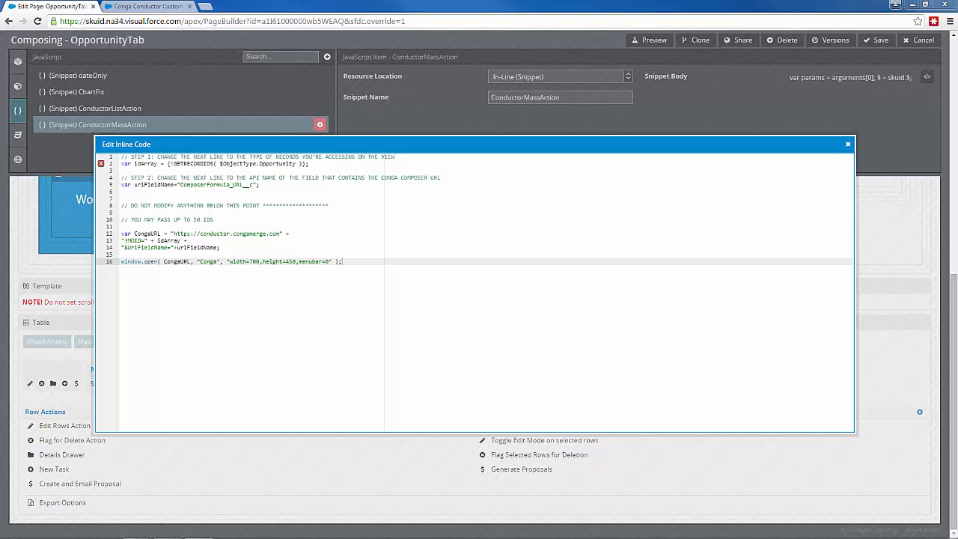
# - Replace the idArray line with an idsArray that maps the selected list items to item.row.Id, and join it with commas into ids
pyautogui.click(112, 164)
pyautogui.write('var idsArray = skuid.$.map(arguments[0].list.getSelectedItems(),function(item){    return item.row.Id; });')
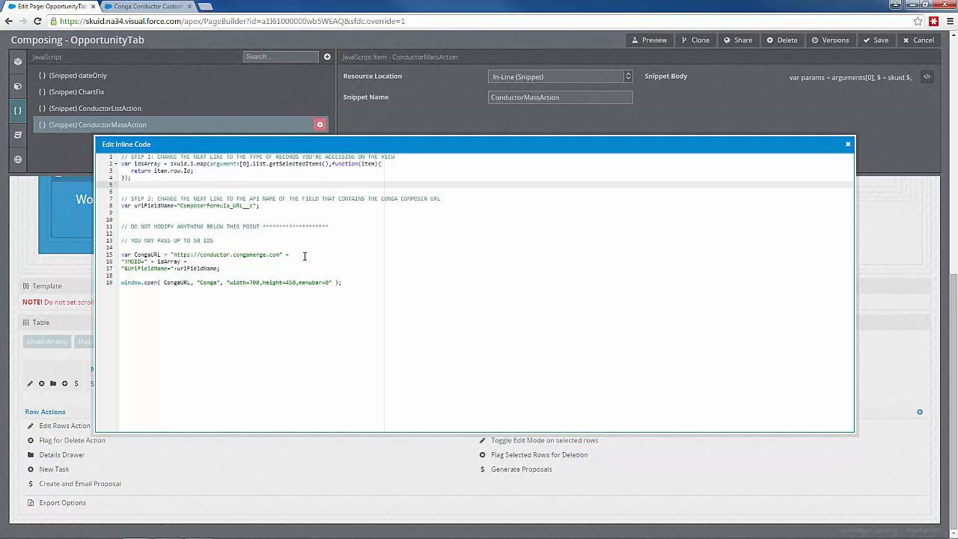
pyautogui.press('Return')
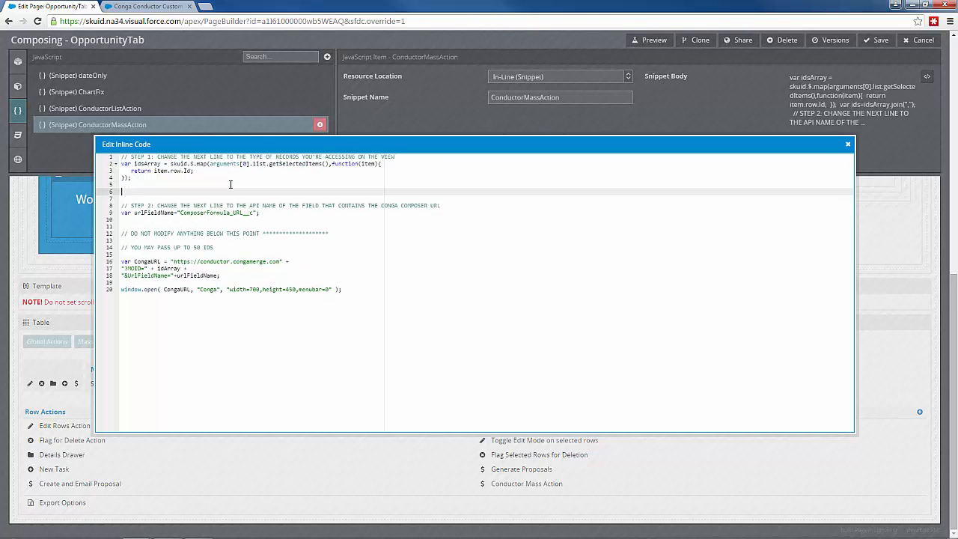
pyautogui.write('var ids=idsArray.join(",");')
# - Use ids as the MOID value in CongaURL and set urlFieldName to Conductor_Mass_Action__c
pyautogui.doubleClick(167, 268)
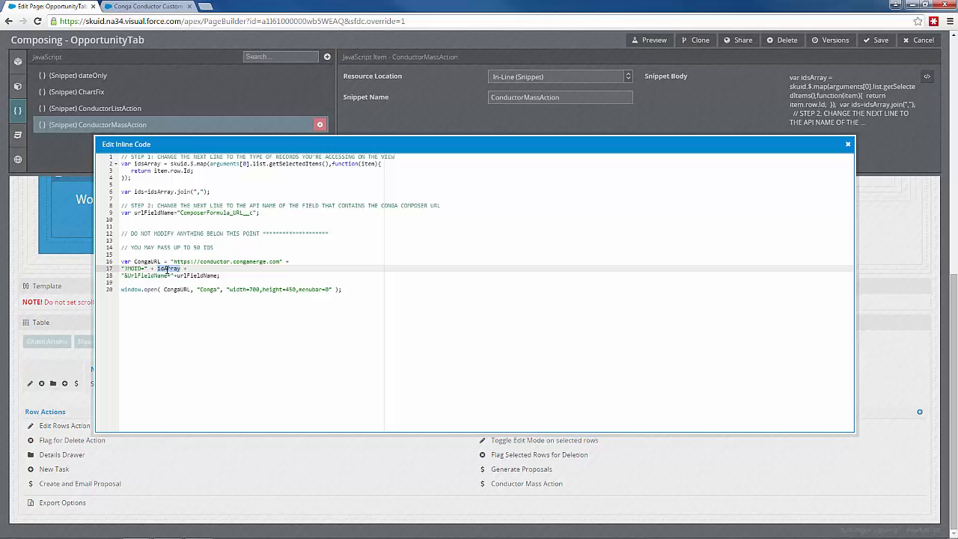
pyautogui.write('ids')
pyautogui.moveTo(179, 213); pyautogui.dragTo(254, 208)
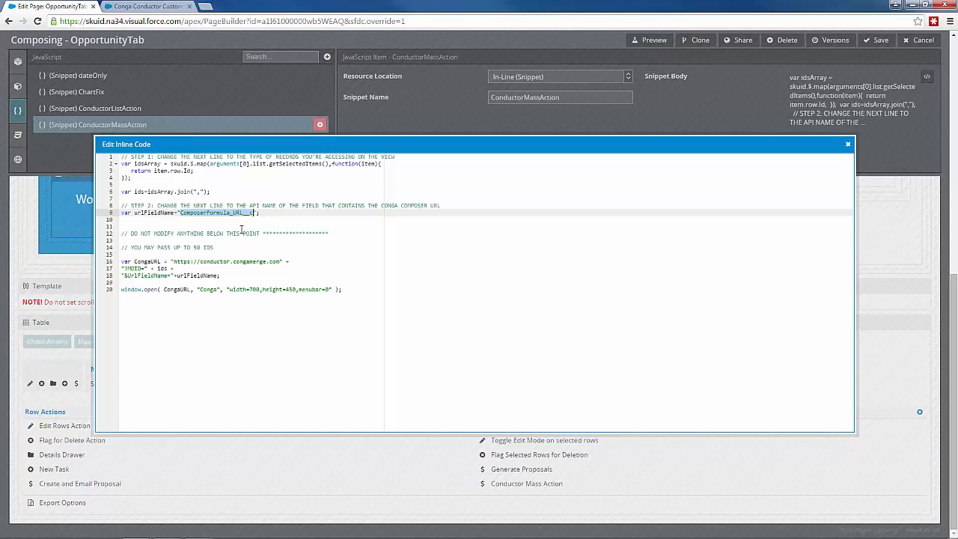
pyautogui.write('Conductor_Mass_Action__c')
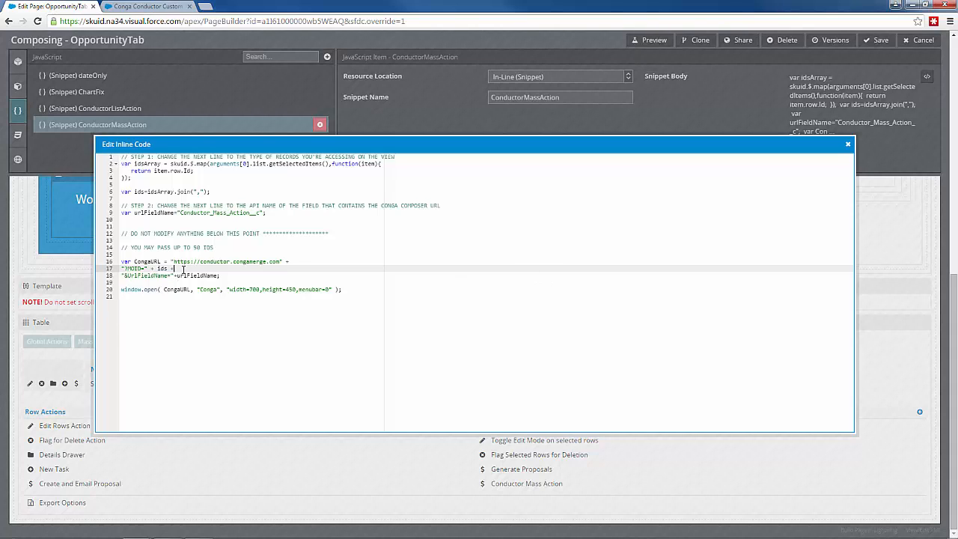
# - Add SessionId (sforce.connection.sessionId) and ServerUrl (sforce.connection.partnerServerUrl) parameters after the MOID line in CongaURL, and save the page
pyautogui.press('Return')
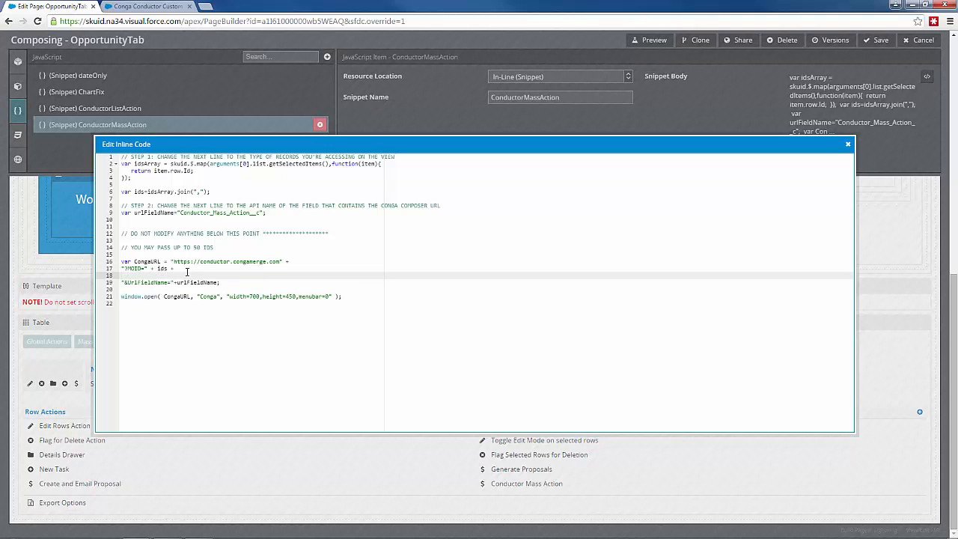
pyautogui.write('"&SessionId=" + sforce.connection.sessionId + "&ServerUrl=" + sforce.connection.partnerServerUrl +')
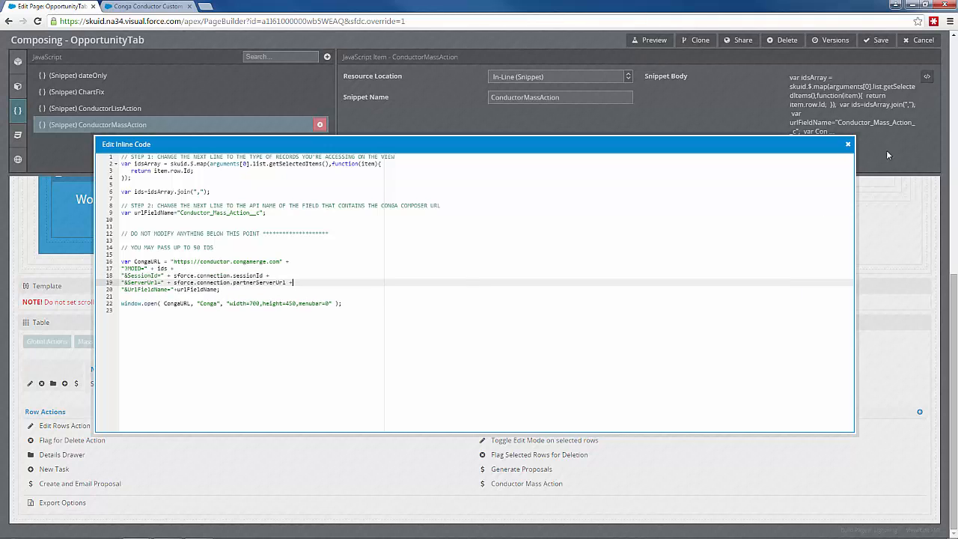
pyautogui.click(848, 145)
pyautogui.click(878, 42)
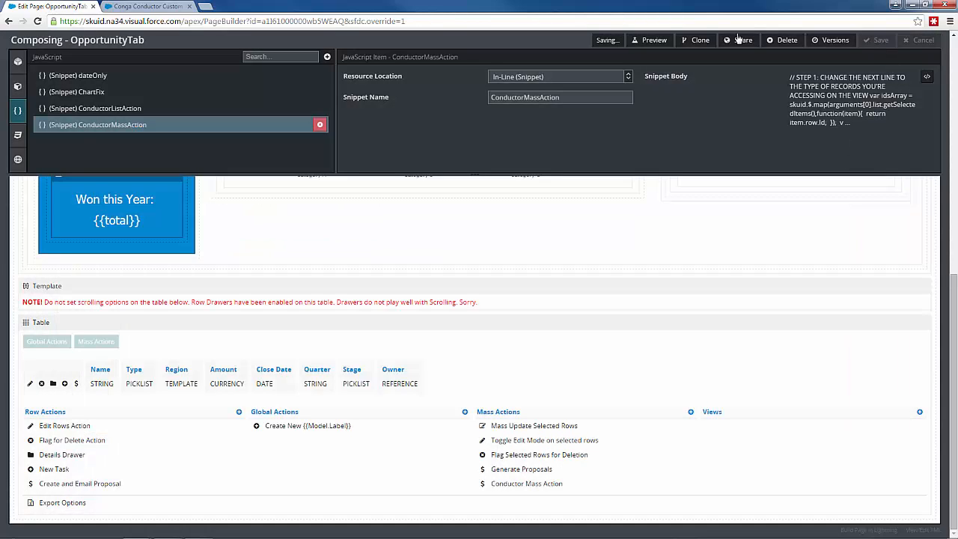
# - Preview the page, select the first three opportunities in the table and run the Conductor Mass Action on them
pyautogui.click(650, 42)
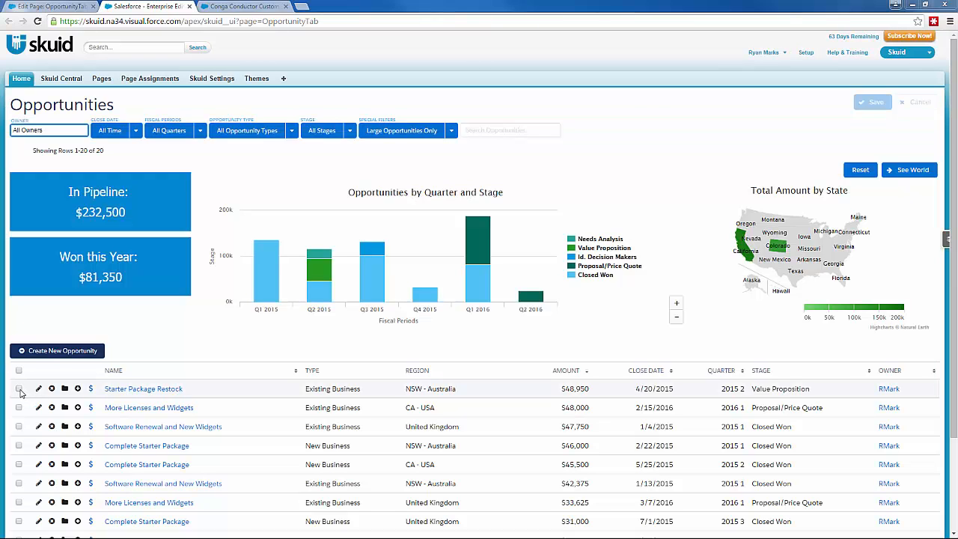
pyautogui.click(19, 390)
pyautogui.click(19, 408)
pyautogui.click(19, 427)
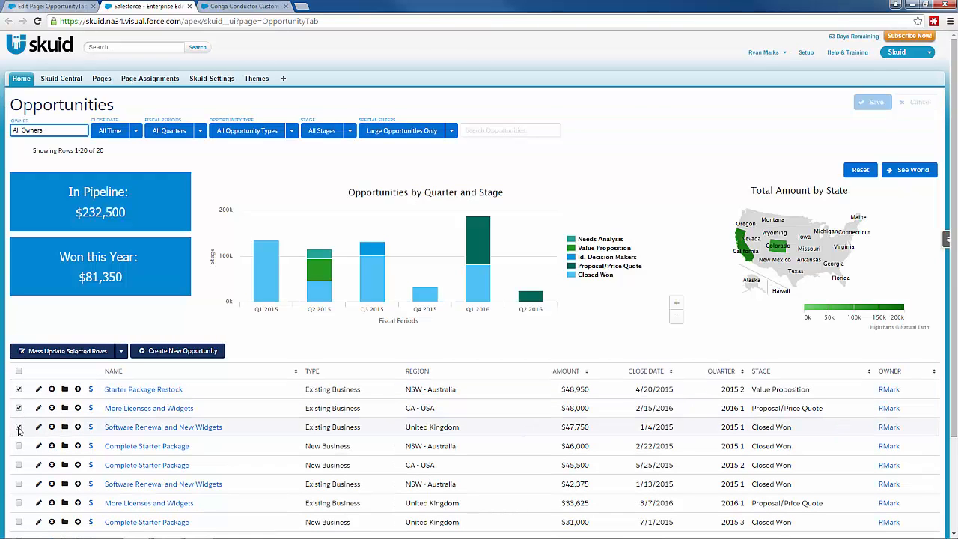
pyautogui.click(120, 351)
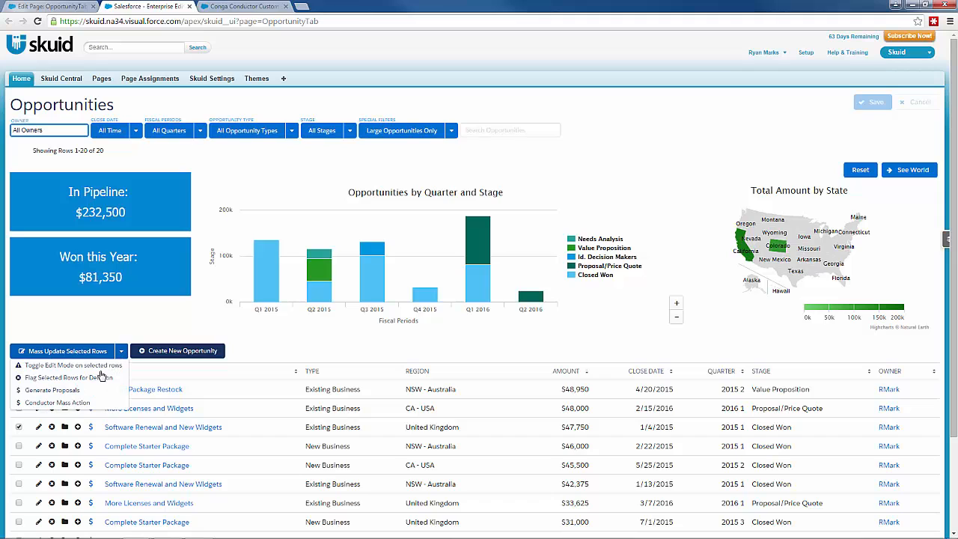
pyautogui.click(54, 403)
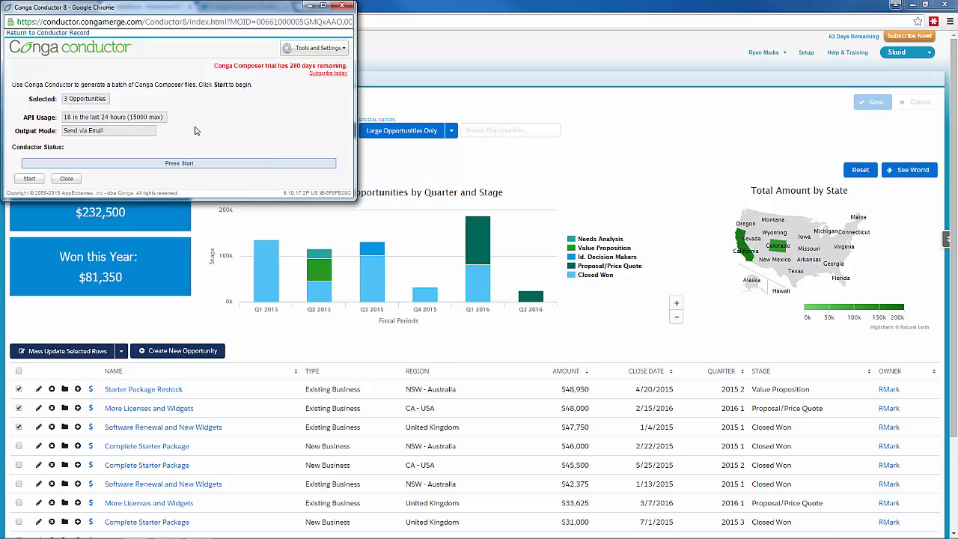
# - Start the Conga Conductor batch for the selected opportunities, dismiss the completion dialog and close the Conductor window
pyautogui.click(30, 179)
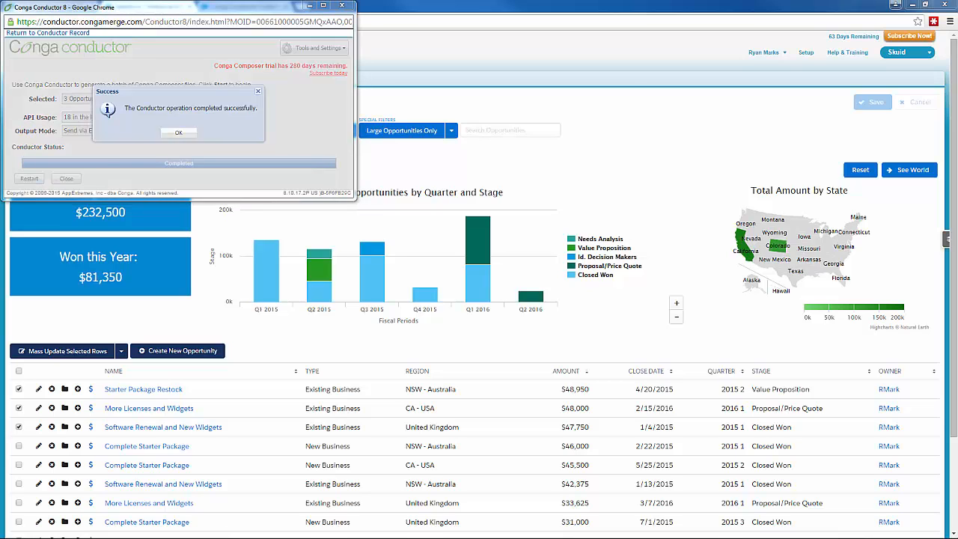
pyautogui.click(179, 132)
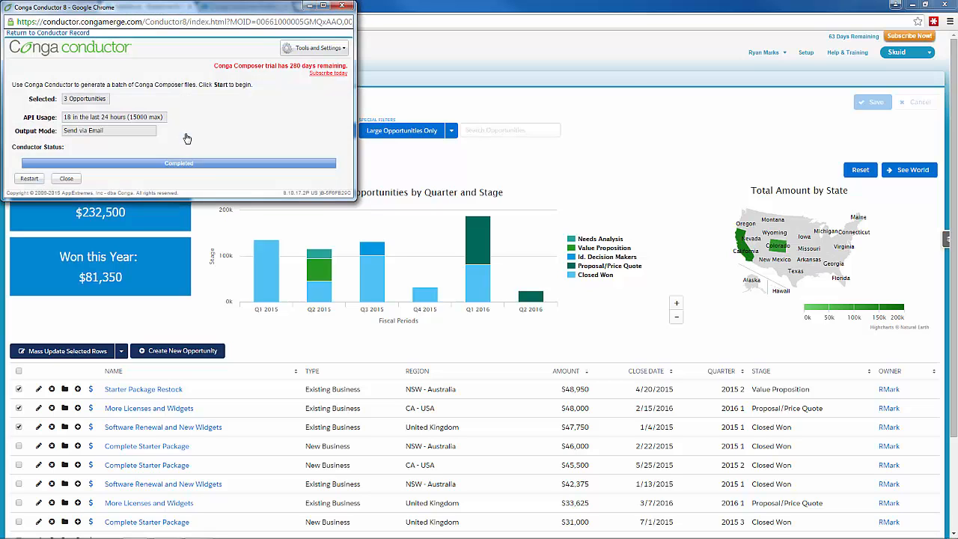
pyautogui.click(343, 7)
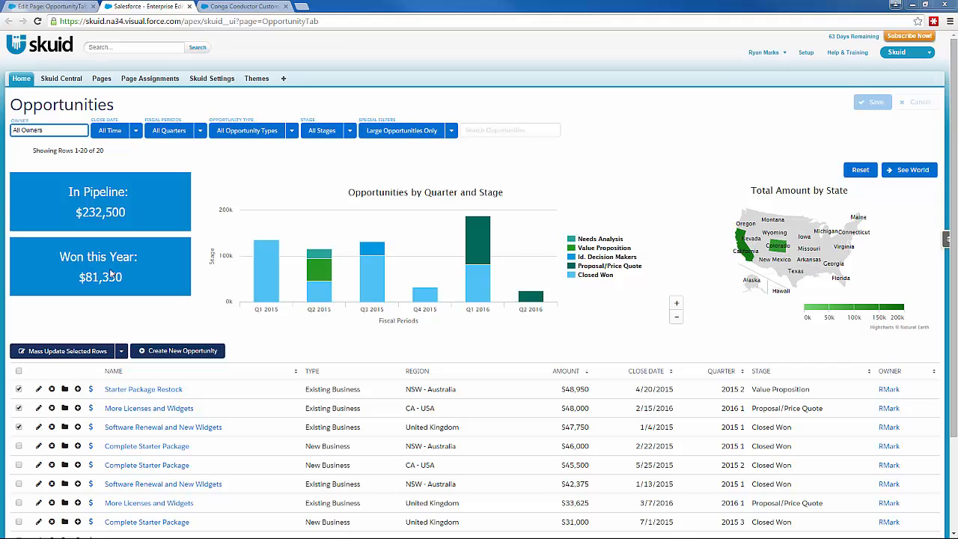